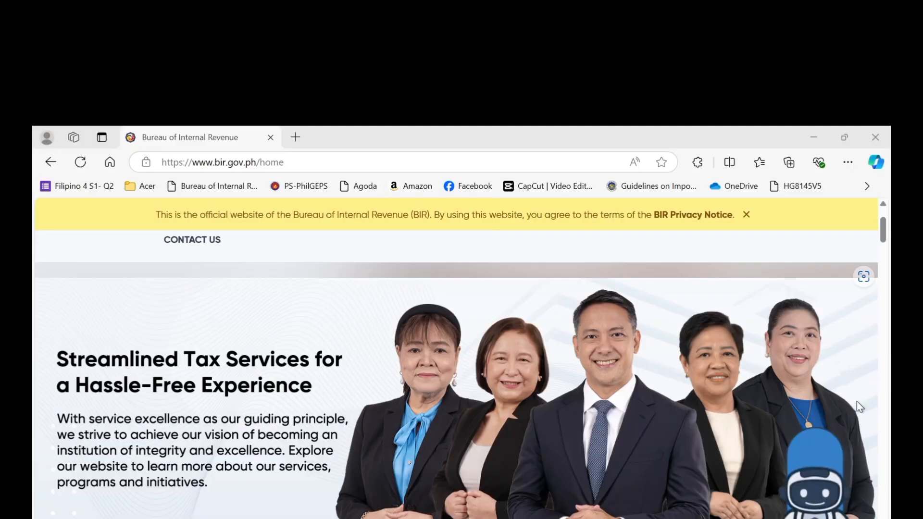
From the BIR website's eSERVICES page, find eBIRForms and launch the Offline eBIRForms Package.
{"action": "left_click", "coordinate": [815, 135]}
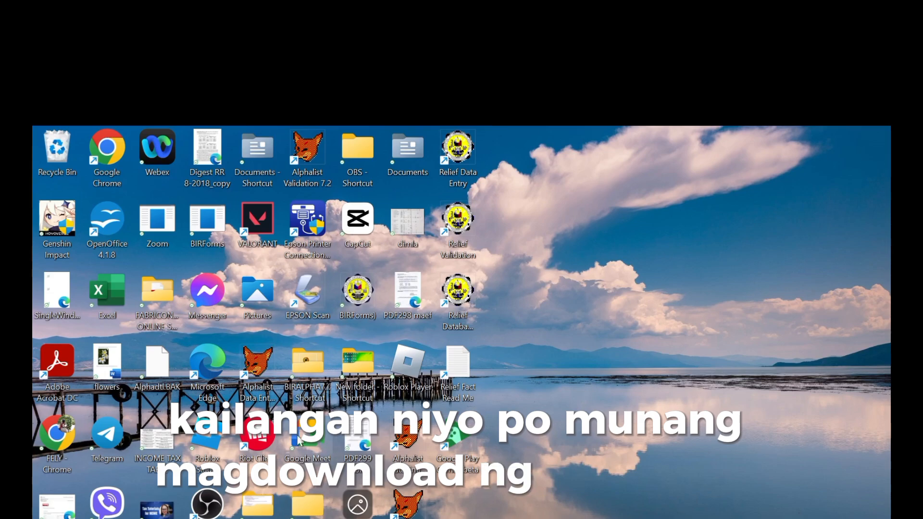
{"action": "mouse_move", "coordinate": [284, 518]}
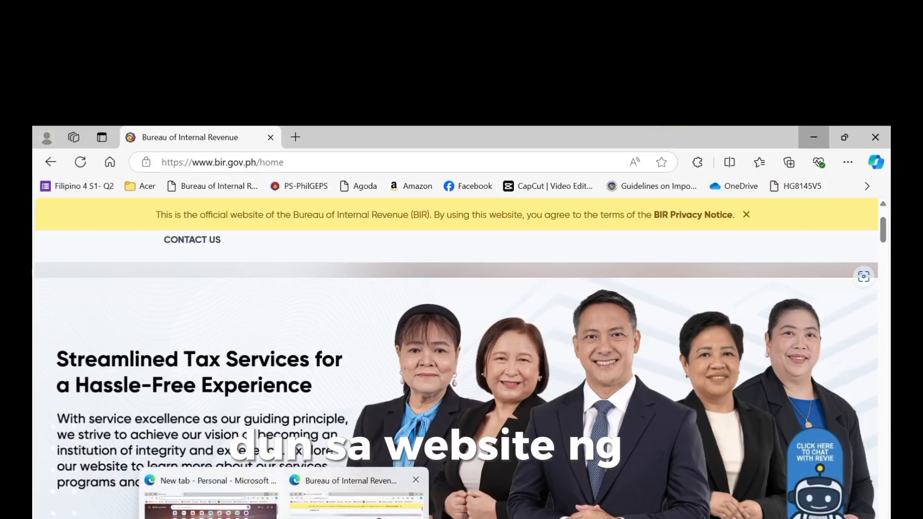
{"action": "left_click", "coordinate": [356, 509]}
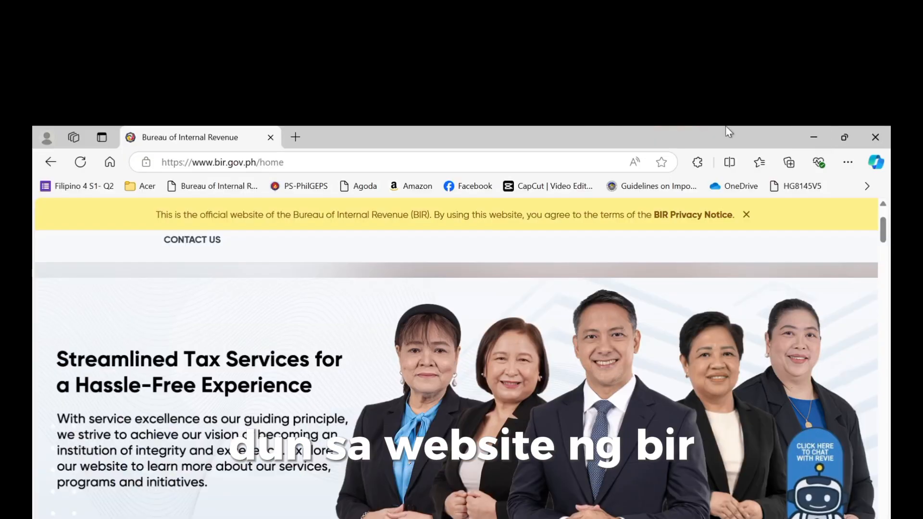
{"action": "scroll", "coordinate": [725, 349], "scroll_direction": "up", "scroll_amount": 2}
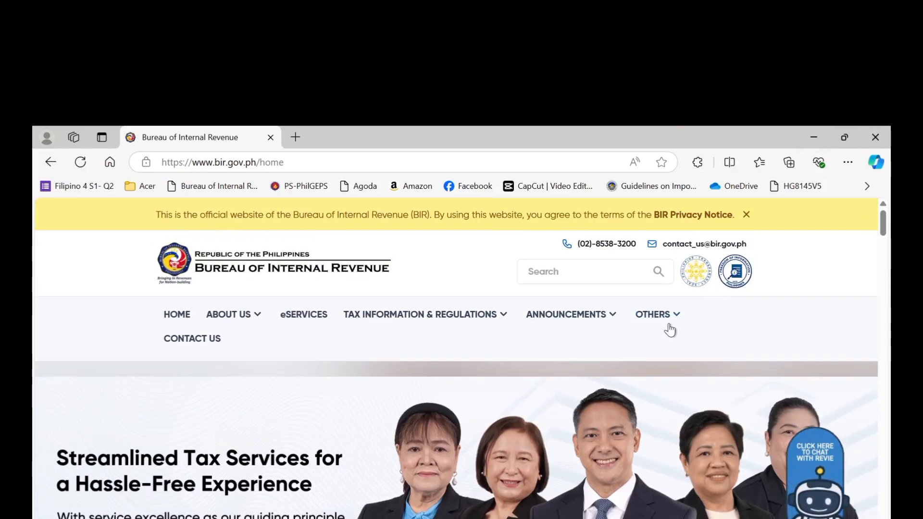
{"action": "left_click", "coordinate": [299, 322]}
{"action": "scroll", "coordinate": [298, 323], "scroll_direction": "down", "scroll_amount": 10}
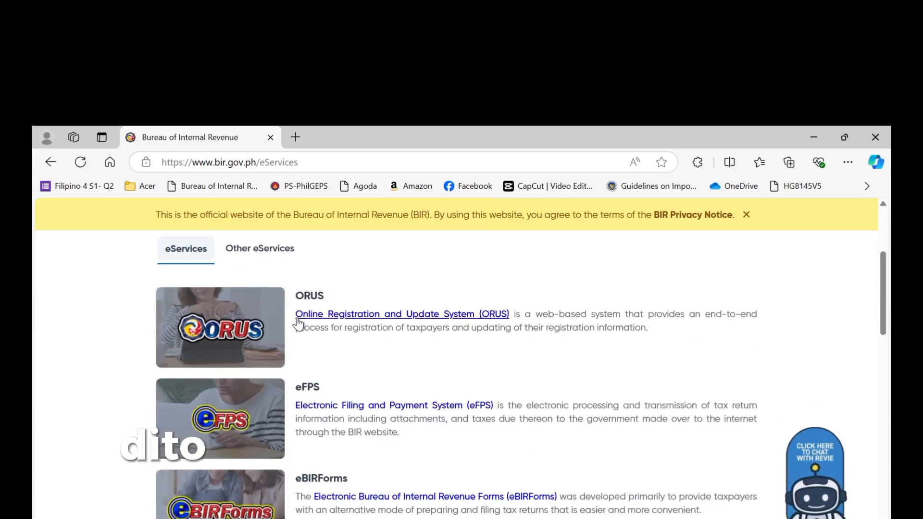
{"action": "scroll", "coordinate": [298, 323], "scroll_direction": "up", "scroll_amount": 3}
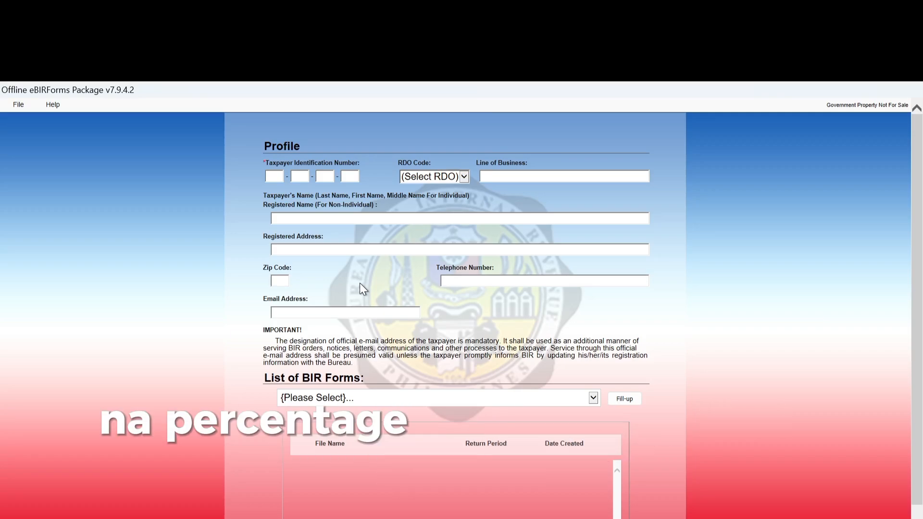
Enter the taxpayer's TIN in the Profile form.
{"action": "left_click", "coordinate": [273, 173]}
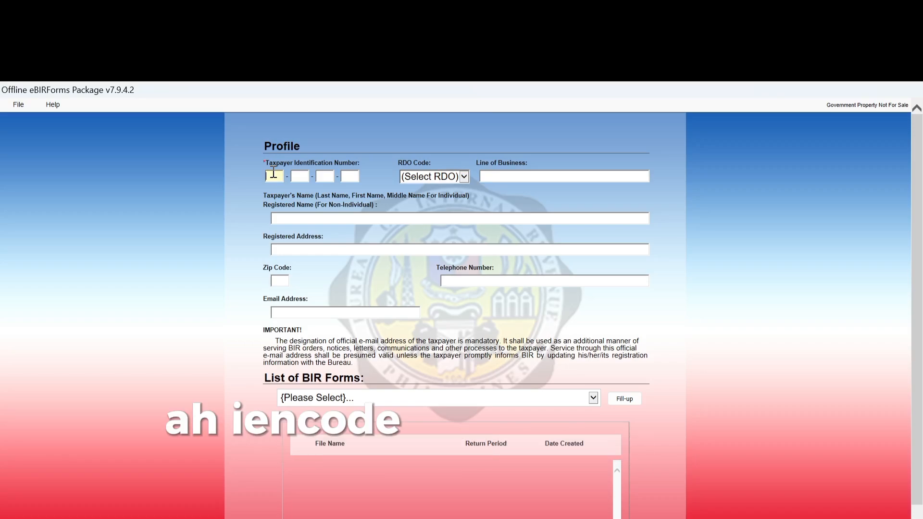
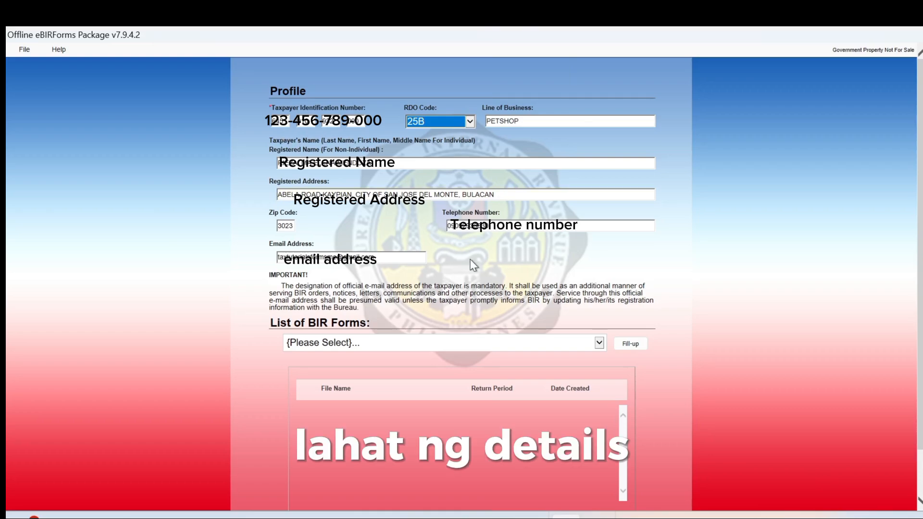
Open a blank BIR Form 2551Qv2018 Quarterly Percentage Tax Return and accept the profile-saved message.
{"action": "left_click", "coordinate": [599, 343]}
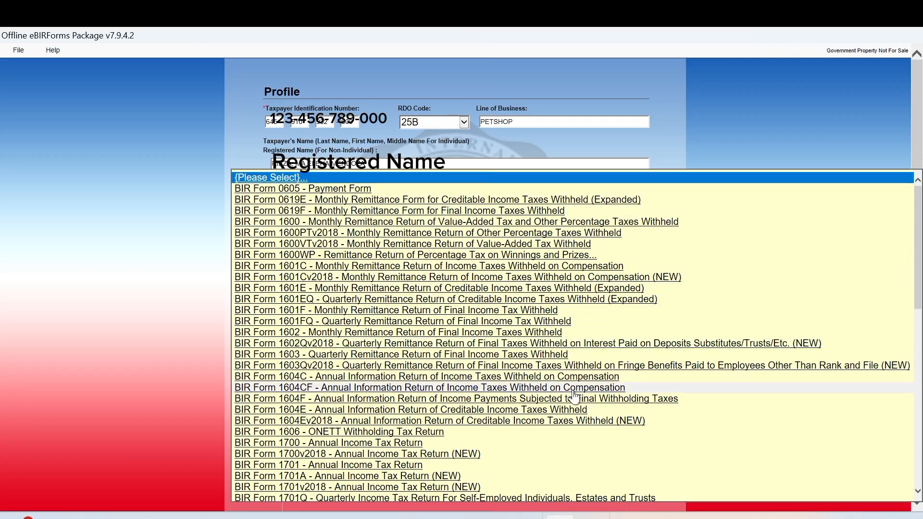
{"action": "left_click", "coordinate": [918, 491]}
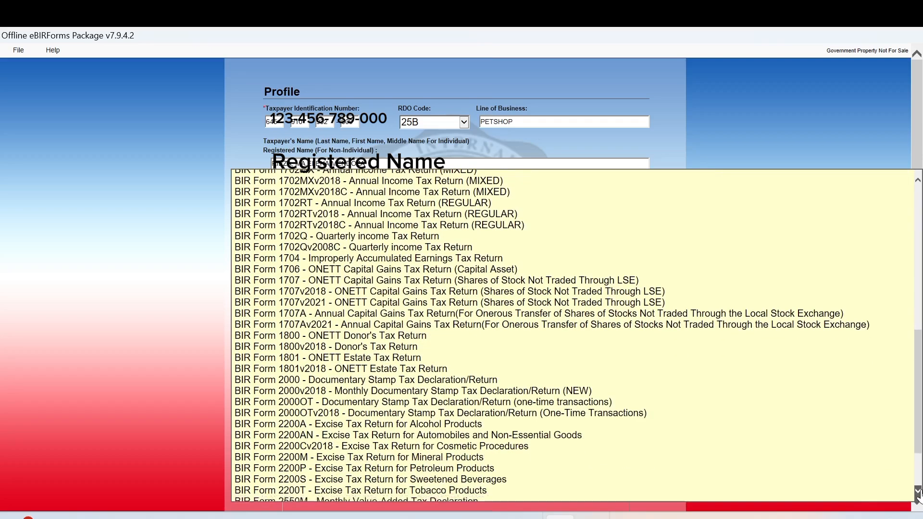
{"action": "left_click", "coordinate": [918, 491]}
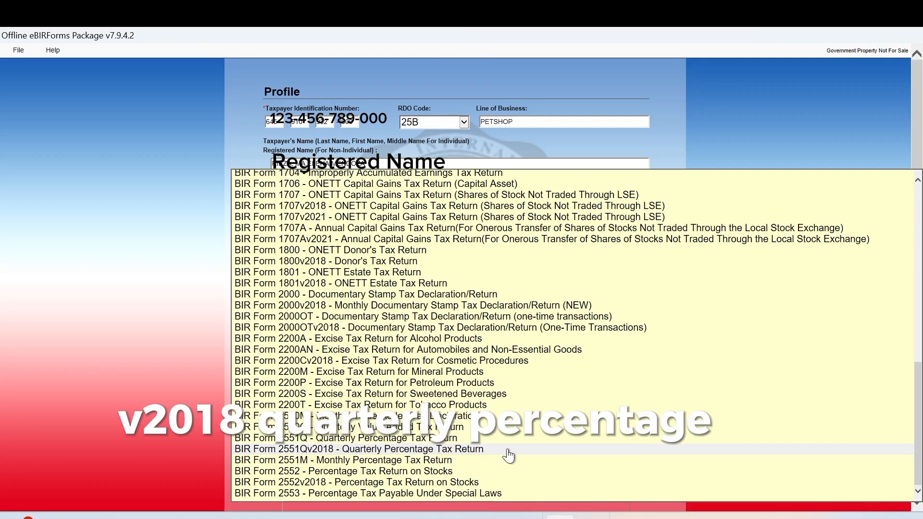
{"action": "left_click", "coordinate": [508, 450]}
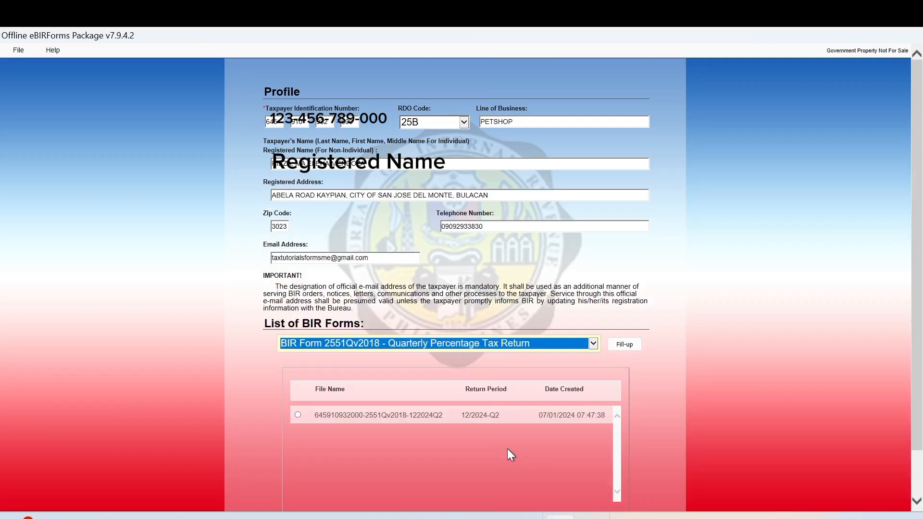
{"action": "left_click", "coordinate": [625, 346]}
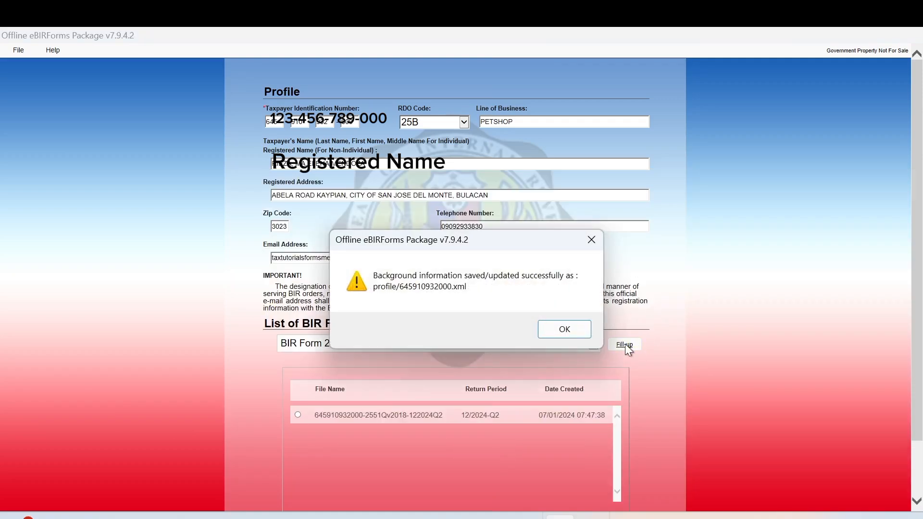
{"action": "left_click", "coordinate": [565, 329]}
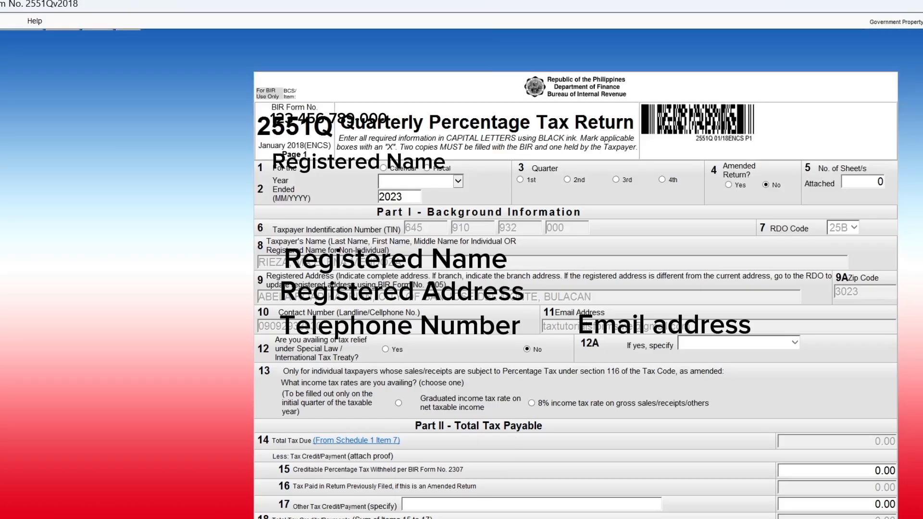
Switch to the Microsoft Edge new tab window.
{"action": "mouse_move", "coordinate": [262, 518]}
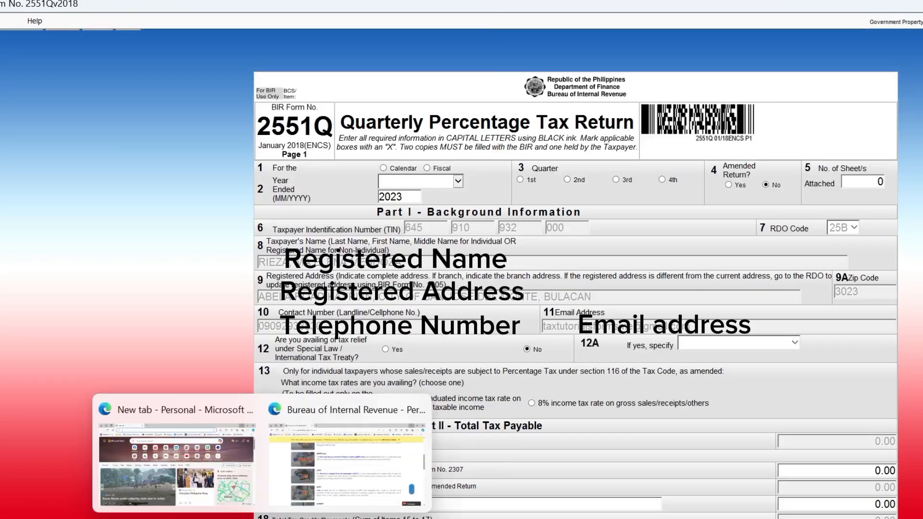
{"action": "left_click", "coordinate": [262, 518]}
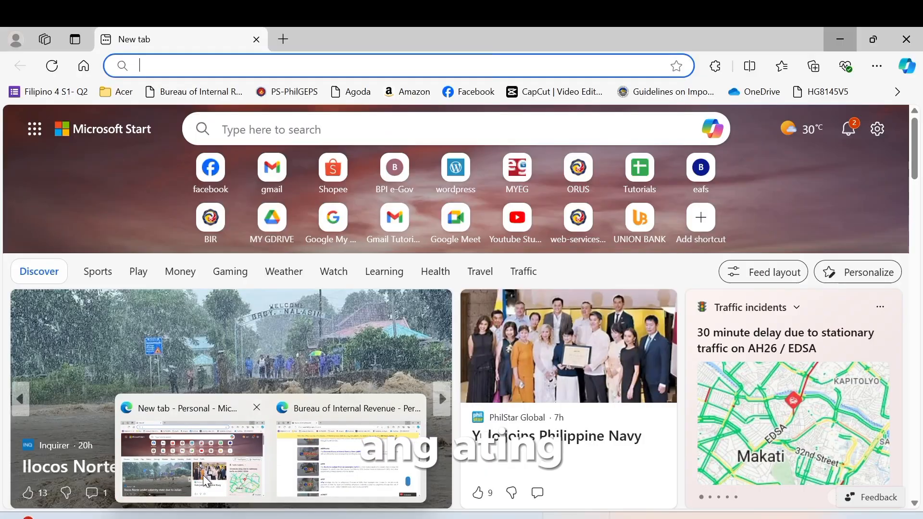
{"action": "left_click", "coordinate": [203, 475]}
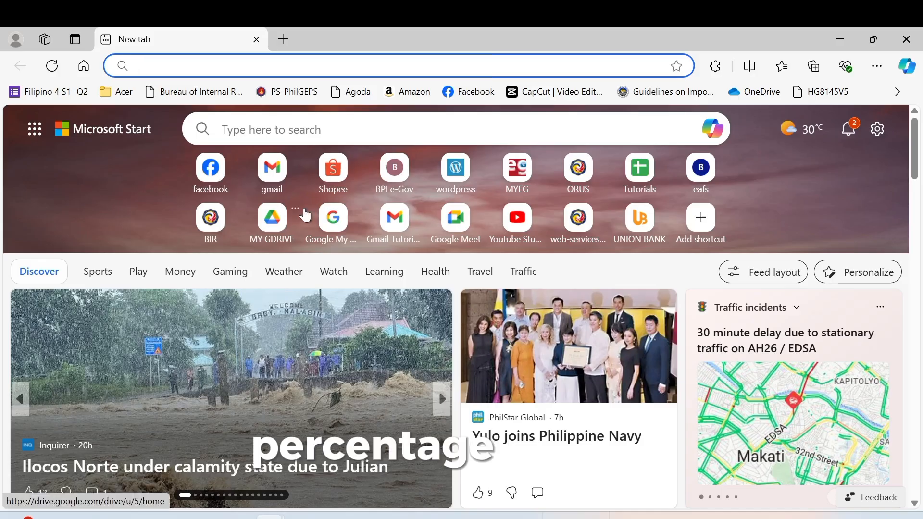
Open the Books Rieza Petshop workbook and check the July–September gross sales amounts.
{"action": "left_click", "coordinate": [266, 237]}
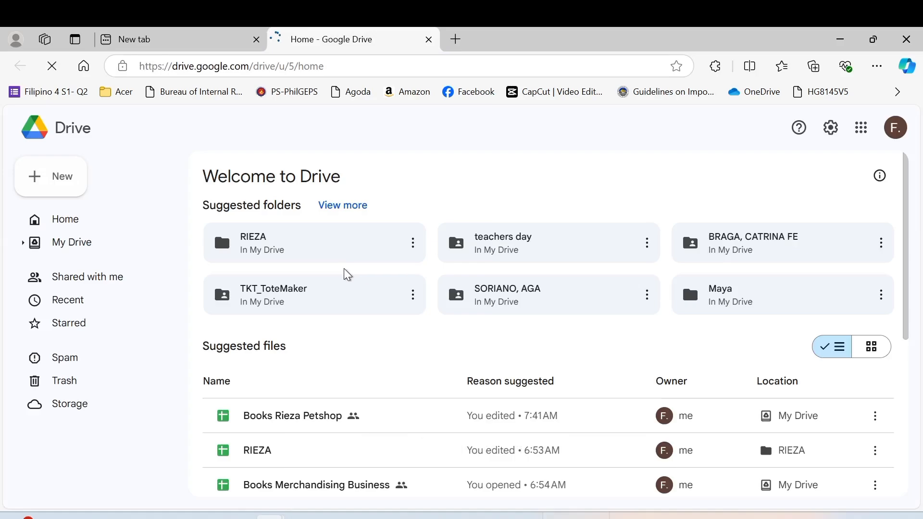
{"action": "double_click", "coordinate": [282, 419]}
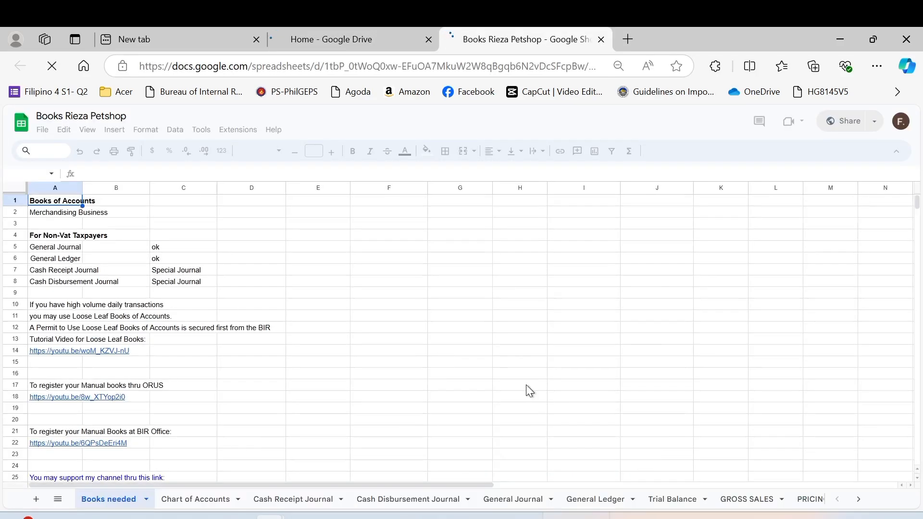
{"action": "left_click", "coordinate": [747, 501]}
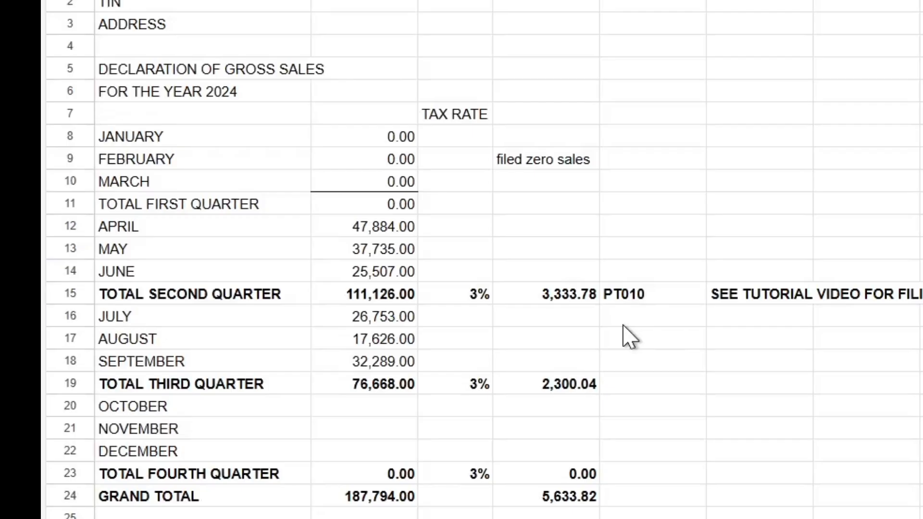
{"action": "left_click", "coordinate": [299, 379]}
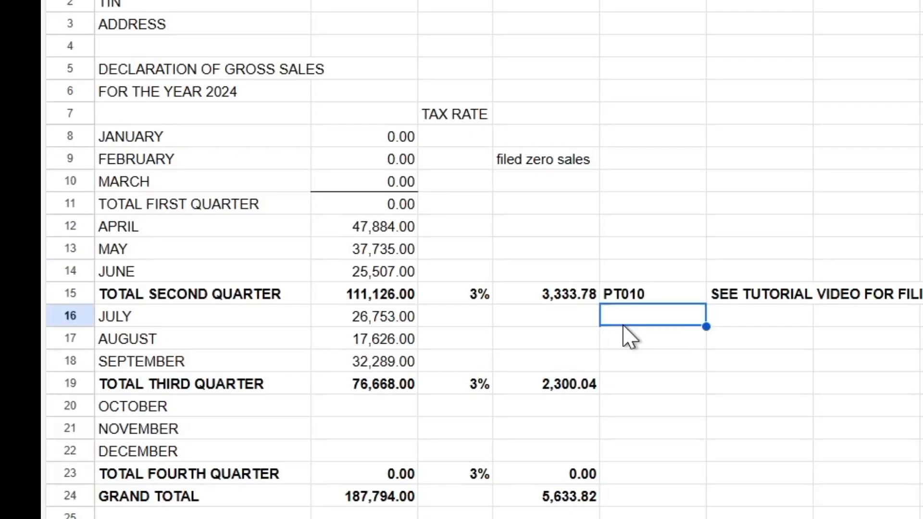
{"action": "key", "text": "Left"}
{"action": "key", "text": "Left"}
{"action": "key", "text": "Left"}
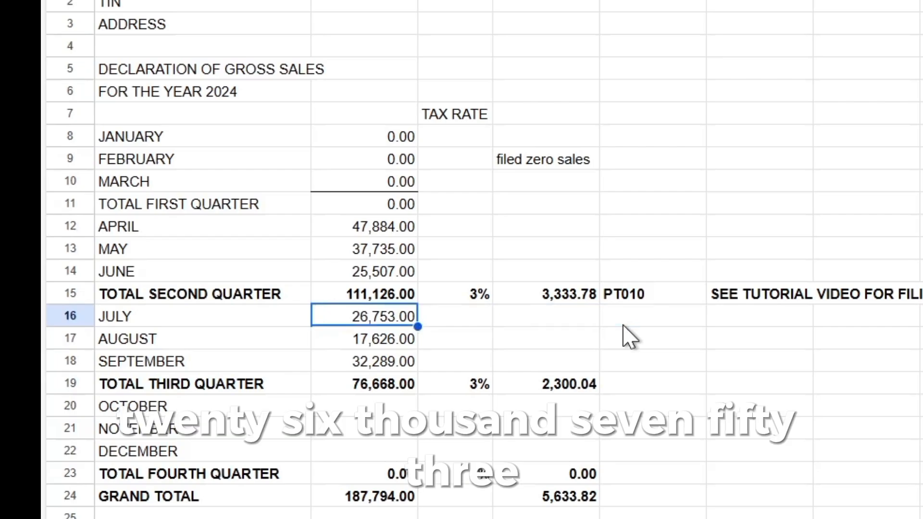
{"action": "key", "text": "Down"}
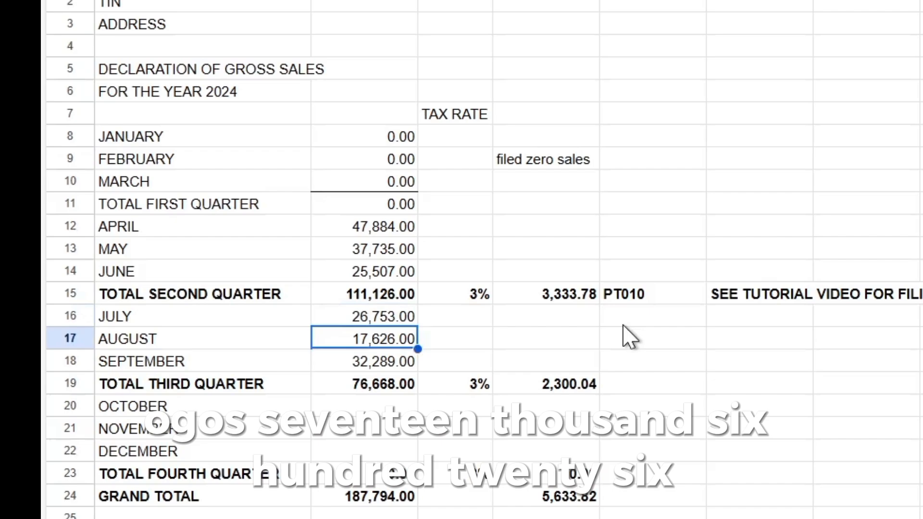
{"action": "key", "text": "Down"}
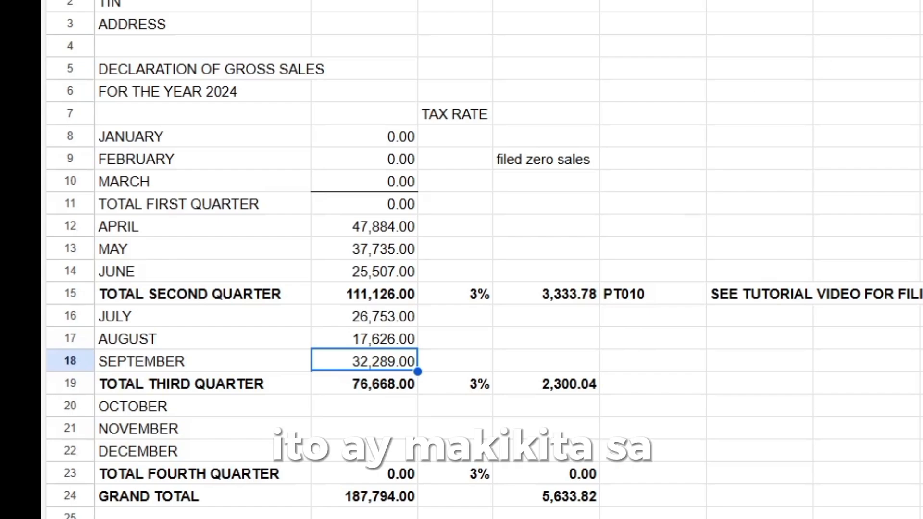
{"action": "mouse_move", "coordinate": [568, 518]}
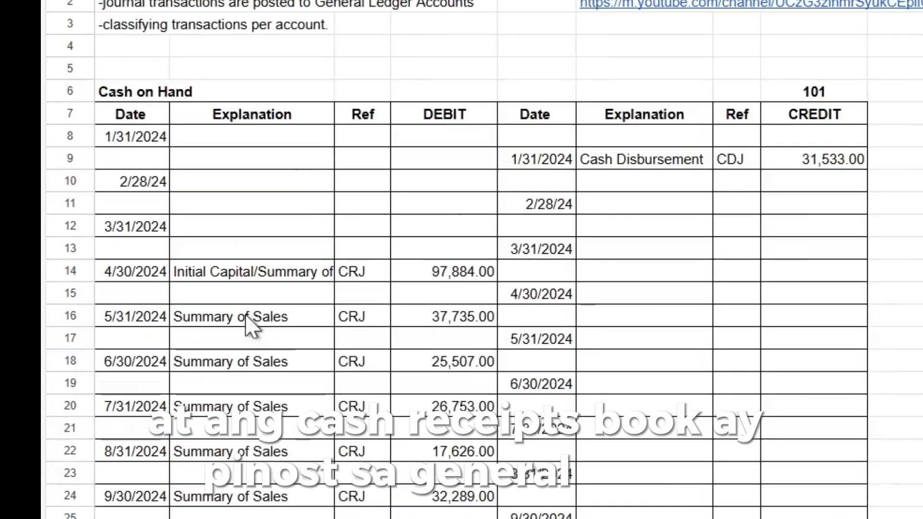
{"action": "left_click", "coordinate": [409, 358]}
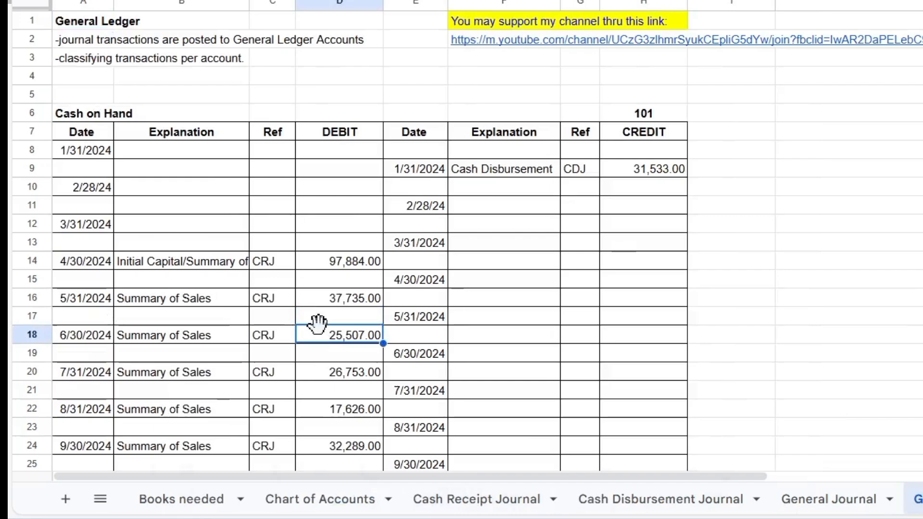
{"action": "key", "text": "Down"}
{"action": "key", "text": "Down"}
{"action": "key", "text": "Down"}
{"action": "key", "text": "Down"}
{"action": "key", "text": "Down"}
{"action": "key", "text": "Down"}
{"action": "key", "text": "Down"}
{"action": "key", "text": "Down"}
{"action": "key", "text": "Down"}
{"action": "key", "text": "Down"}
{"action": "key", "text": "Down"}
{"action": "key", "text": "Down"}
{"action": "key", "text": "Down"}
{"action": "key", "text": "Down"}
{"action": "key", "text": "Down"}
{"action": "key", "text": "Down"}
{"action": "key", "text": "Down"}
{"action": "key", "text": "Down"}
{"action": "key", "text": "Down"}
{"action": "key", "text": "Down"}
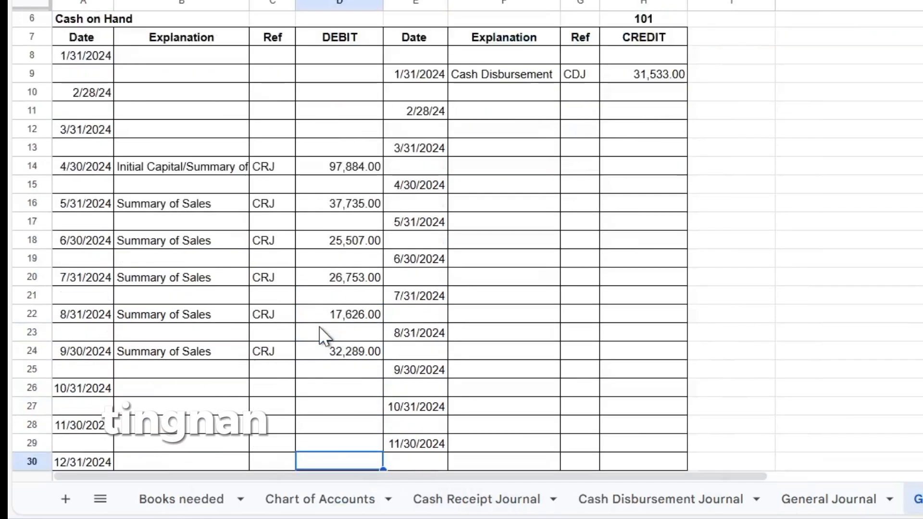
{"action": "key", "text": "Down"}
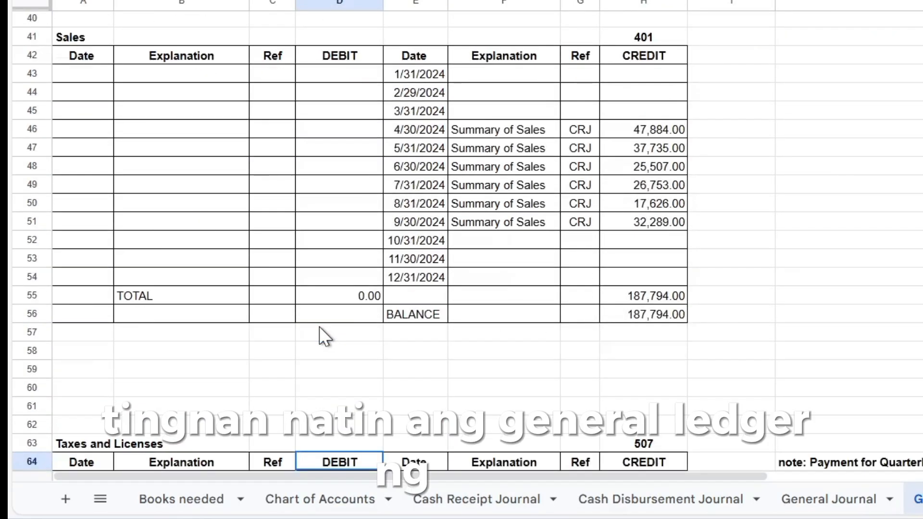
{"action": "left_click", "coordinate": [419, 73]}
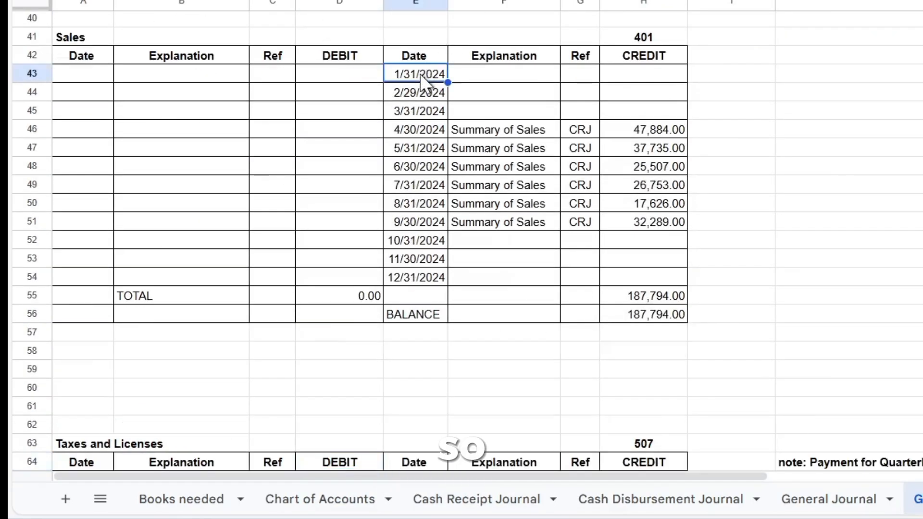
{"action": "key", "text": "Down"}
{"action": "key", "text": "Down"}
{"action": "key", "text": "Down"}
{"action": "key", "text": "Right"}
{"action": "key", "text": "Right"}
{"action": "key", "text": "Right"}
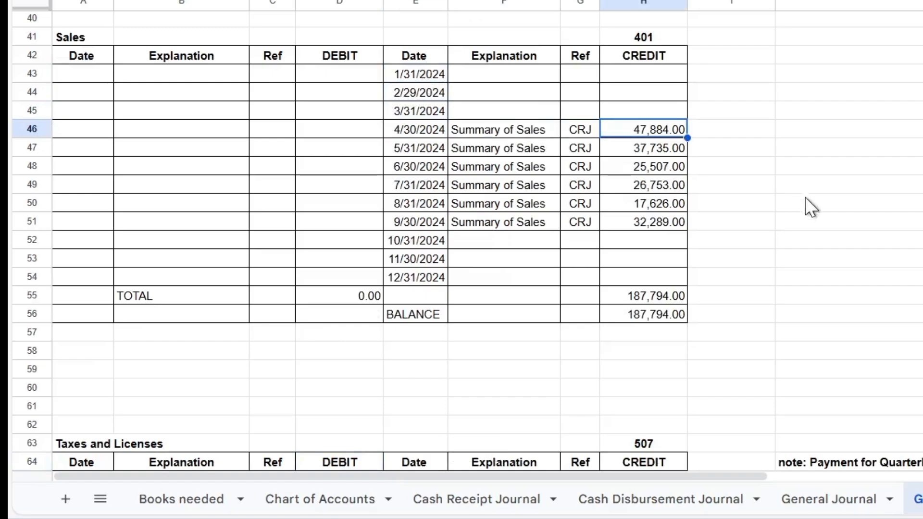
{"action": "key", "text": "ctrl+Down"}
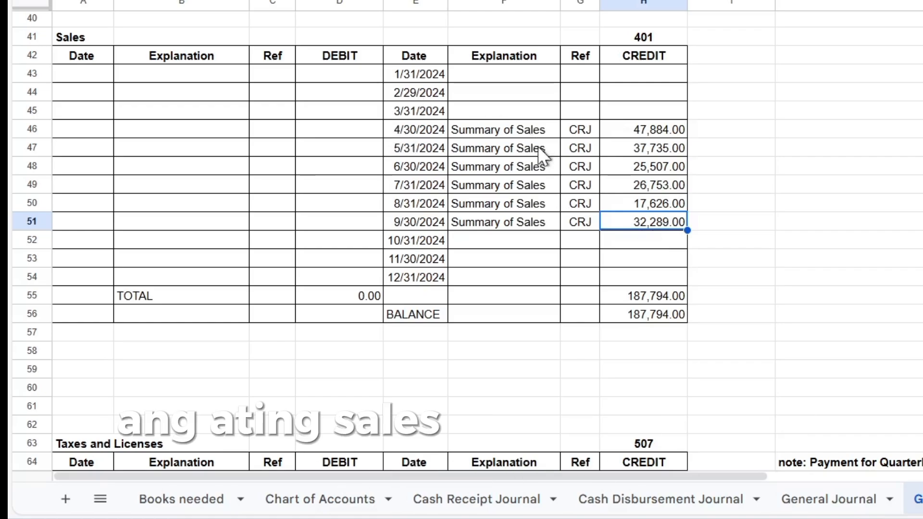
{"action": "left_click", "coordinate": [495, 508]}
{"action": "left_click", "coordinate": [183, 305]}
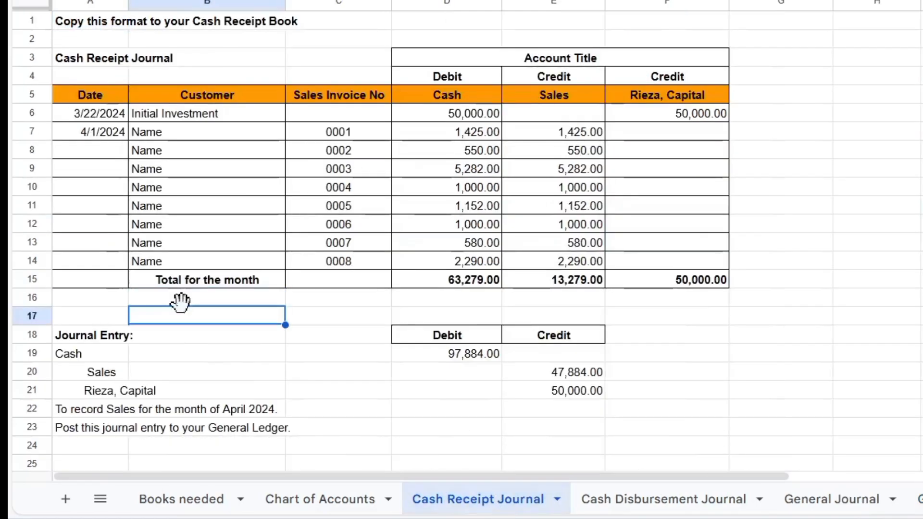
{"action": "key", "text": "Down"}
{"action": "key", "text": "Down"}
{"action": "key", "text": "Down"}
{"action": "key", "text": "Down"}
{"action": "key", "text": "Down"}
{"action": "key", "text": "Down"}
{"action": "key", "text": "Down"}
{"action": "key", "text": "Down"}
{"action": "key", "text": "Down"}
{"action": "key", "text": "Down"}
{"action": "key", "text": "Down"}
{"action": "key", "text": "Down"}
{"action": "key", "text": "Down"}
{"action": "key", "text": "Down"}
{"action": "key", "text": "Down"}
{"action": "key", "text": "Down"}
{"action": "key", "text": "Down"}
{"action": "key", "text": "Down"}
{"action": "key", "text": "Down"}
{"action": "key", "text": "Down"}
{"action": "key", "text": "Down"}
{"action": "key", "text": "Down"}
{"action": "key", "text": "Down"}
{"action": "key", "text": "Down"}
{"action": "key", "text": "Down"}
{"action": "key", "text": "Down"}
{"action": "key", "text": "Down"}
{"action": "key", "text": "Down"}
{"action": "key", "text": "Down"}
{"action": "key", "text": "Down"}
{"action": "key", "text": "Down"}
{"action": "key", "text": "Down"}
{"action": "key", "text": "Down"}
{"action": "key", "text": "Down"}
{"action": "key", "text": "Down"}
{"action": "key", "text": "Down"}
{"action": "key", "text": "Down"}
{"action": "key", "text": "Down"}
{"action": "key", "text": "Down"}
{"action": "key", "text": "Down"}
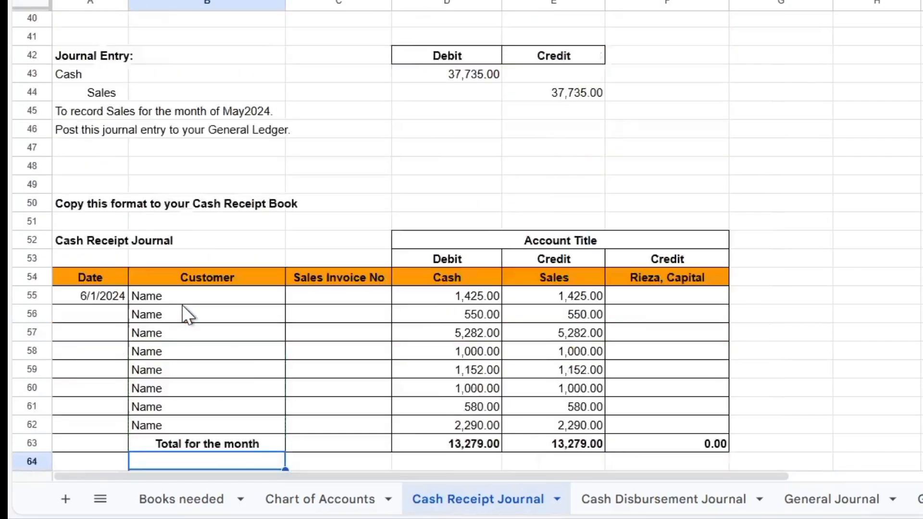
{"action": "key", "text": "Down"}
{"action": "key", "text": "Down"}
{"action": "key", "text": "Down"}
{"action": "key", "text": "Down"}
{"action": "key", "text": "Down"}
{"action": "key", "text": "Down"}
{"action": "key", "text": "Down"}
{"action": "key", "text": "Down"}
{"action": "key", "text": "Down"}
{"action": "key", "text": "Down"}
{"action": "key", "text": "Down"}
{"action": "key", "text": "Down"}
{"action": "key", "text": "Down"}
{"action": "key", "text": "Down"}
{"action": "key", "text": "Down"}
{"action": "key", "text": "Down"}
{"action": "key", "text": "Down"}
{"action": "key", "text": "Down"}
{"action": "key", "text": "Down"}
{"action": "key", "text": "Down"}
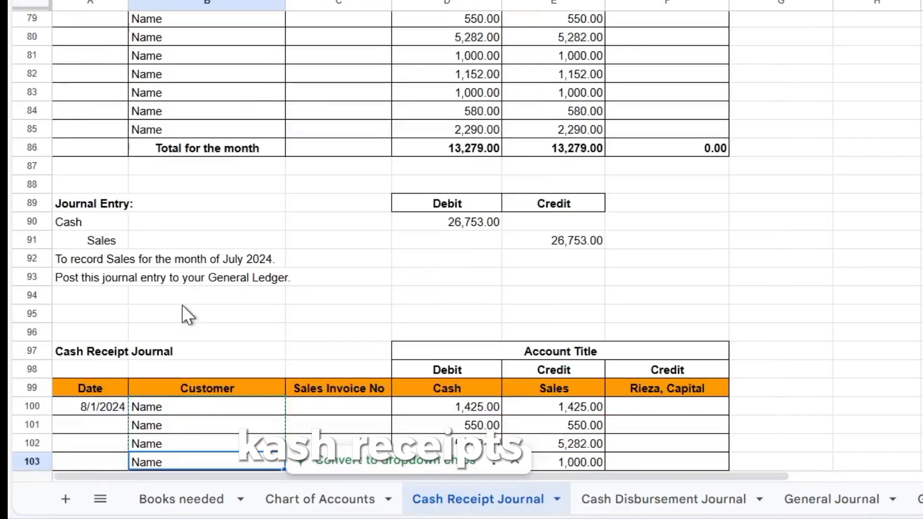
{"action": "key", "text": "Down"}
{"action": "key", "text": "Down"}
{"action": "key", "text": "Down"}
{"action": "key", "text": "Down"}
{"action": "key", "text": "Down"}
{"action": "key", "text": "Down"}
{"action": "key", "text": "Down"}
{"action": "key", "text": "Down"}
{"action": "key", "text": "Down"}
{"action": "key", "text": "Down"}
{"action": "key", "text": "Down"}
{"action": "key", "text": "Down"}
{"action": "key", "text": "Down"}
{"action": "key", "text": "Down"}
{"action": "key", "text": "Down"}
{"action": "key", "text": "Down"}
{"action": "key", "text": "Down"}
{"action": "key", "text": "Down"}
{"action": "key", "text": "Down"}
{"action": "key", "text": "Down"}
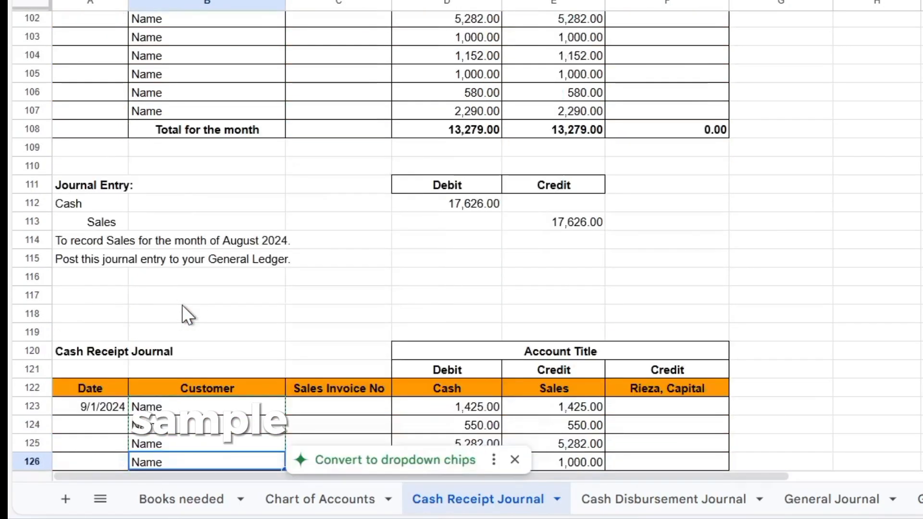
{"action": "key", "text": "Down"}
{"action": "key", "text": "Down"}
{"action": "key", "text": "Down"}
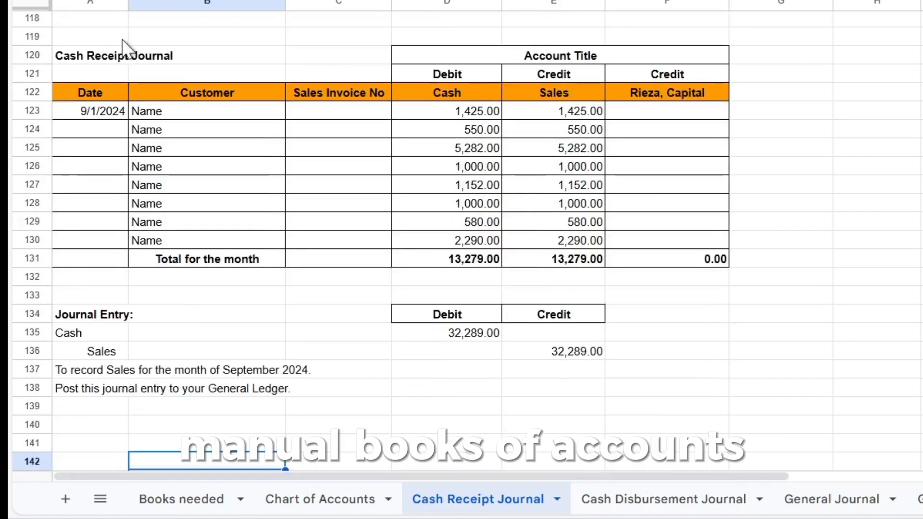
{"action": "left_click", "coordinate": [130, 115]}
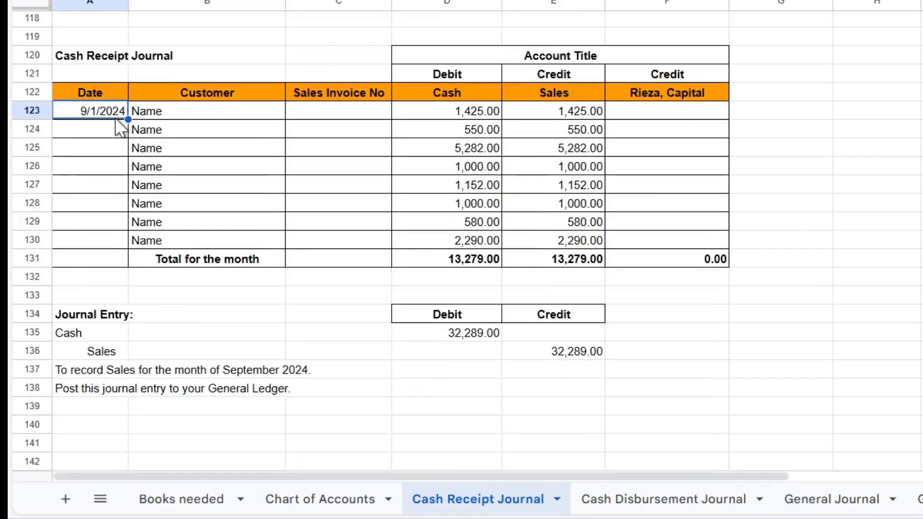
{"action": "key", "text": "Right"}
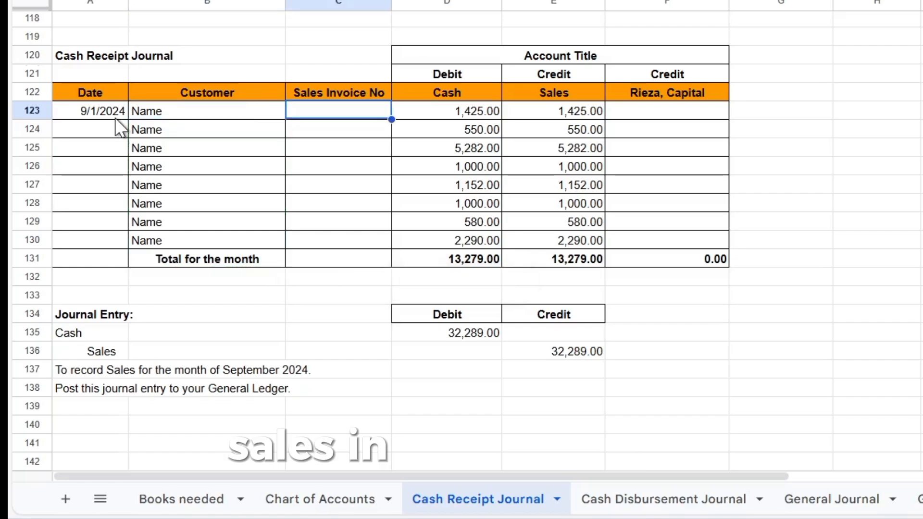
{"action": "key", "text": "Right"}
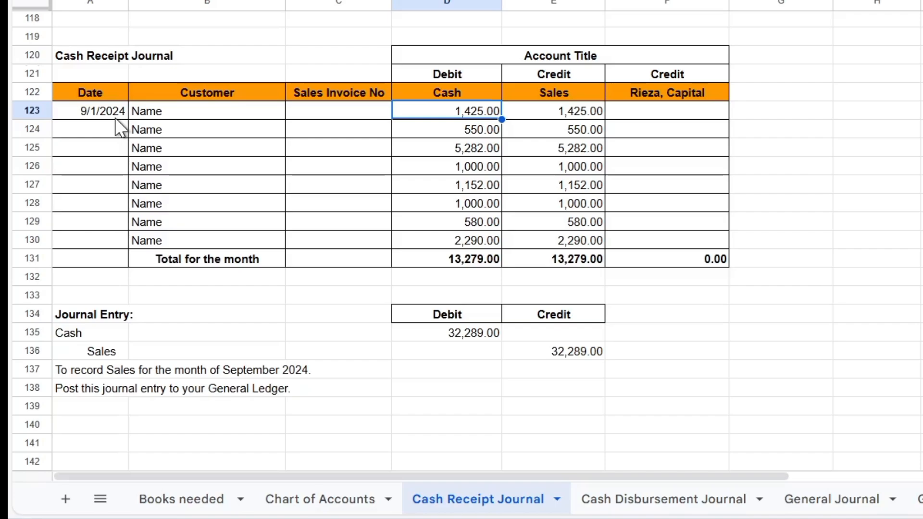
{"action": "key", "text": "Down"}
{"action": "key", "text": "Down"}
{"action": "key", "text": "Down"}
{"action": "key", "text": "Down"}
{"action": "key", "text": "Down"}
{"action": "key", "text": "Down"}
{"action": "key", "text": "Down"}
{"action": "key", "text": "Down"}
{"action": "key", "text": "Down"}
{"action": "key", "text": "Down"}
{"action": "key", "text": "Down"}
{"action": "key", "text": "Down"}
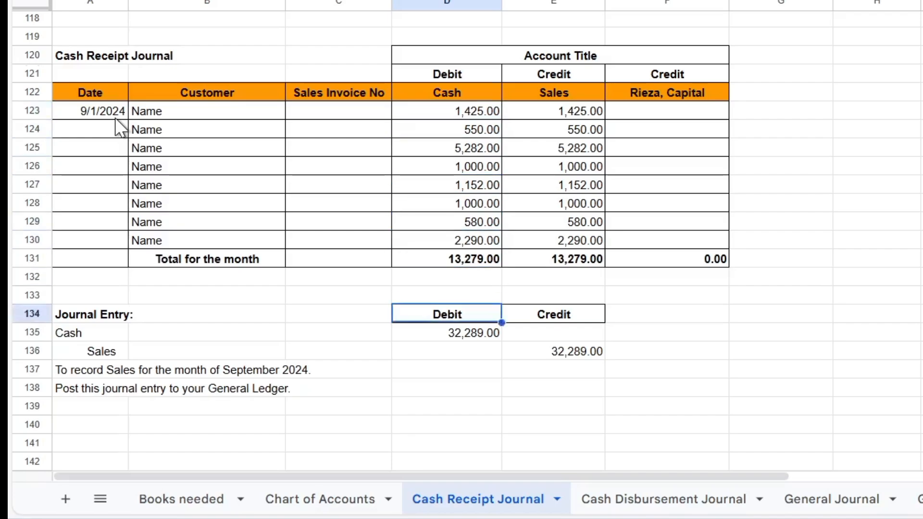
{"action": "key", "text": "Up"}
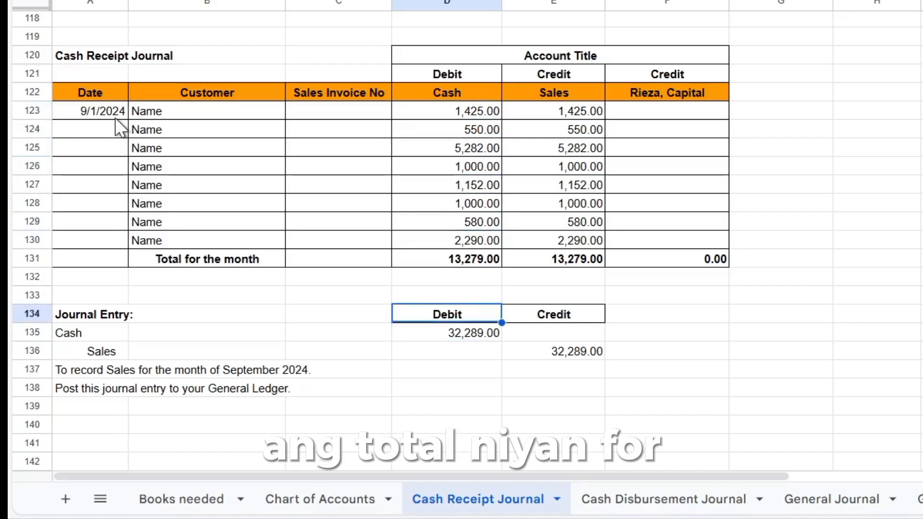
{"action": "key", "text": "Down"}
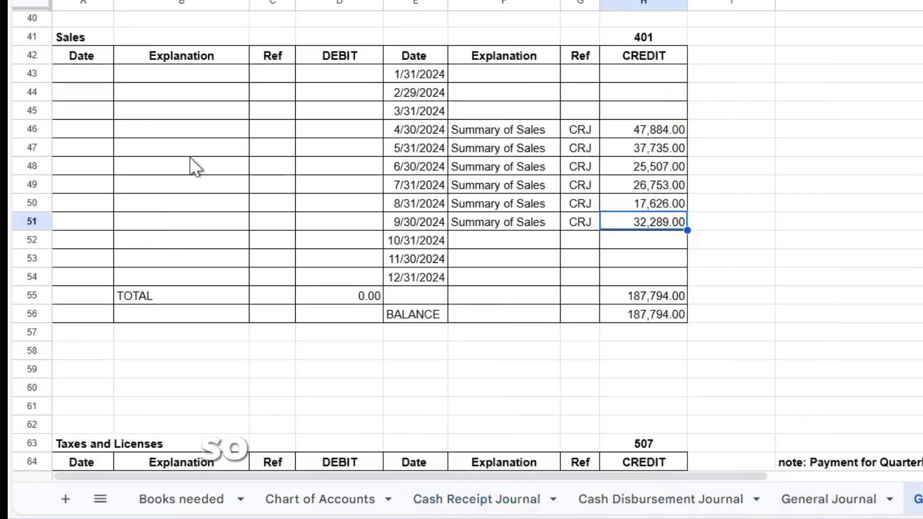
{"action": "left_click", "coordinate": [173, 144]}
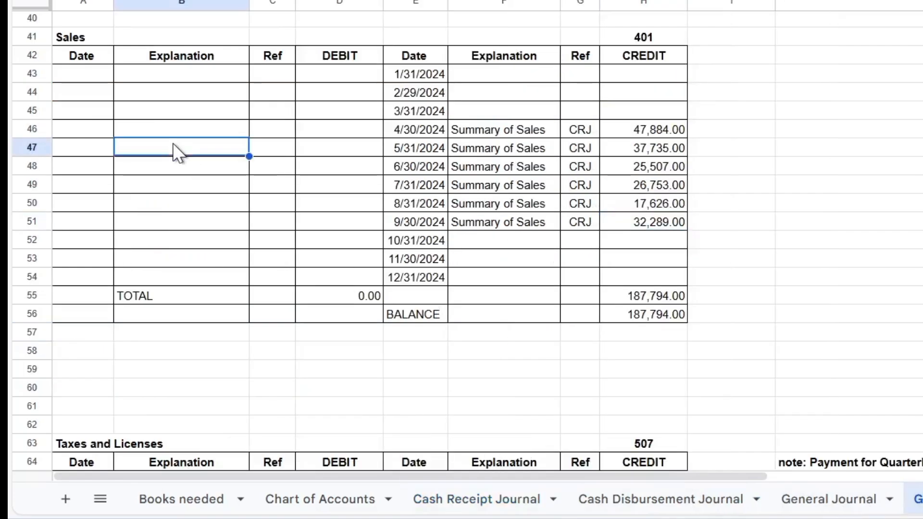
Review Cash on Hand and Sales ledger postings, then return to the gross sales declaration sheet.
{"action": "key", "text": "Up"}
{"action": "key", "text": "Up"}
{"action": "key", "text": "Up"}
{"action": "key", "text": "Up"}
{"action": "key", "text": "Up"}
{"action": "key", "text": "Up"}
{"action": "key", "text": "Up"}
{"action": "key", "text": "Up"}
{"action": "key", "text": "Up"}
{"action": "key", "text": "Up"}
{"action": "key", "text": "Up"}
{"action": "key", "text": "Up"}
{"action": "key", "text": "Up"}
{"action": "key", "text": "Up"}
{"action": "key", "text": "Up"}
{"action": "key", "text": "Up"}
{"action": "key", "text": "Up"}
{"action": "key", "text": "Up"}
{"action": "key", "text": "Up"}
{"action": "key", "text": "Up"}
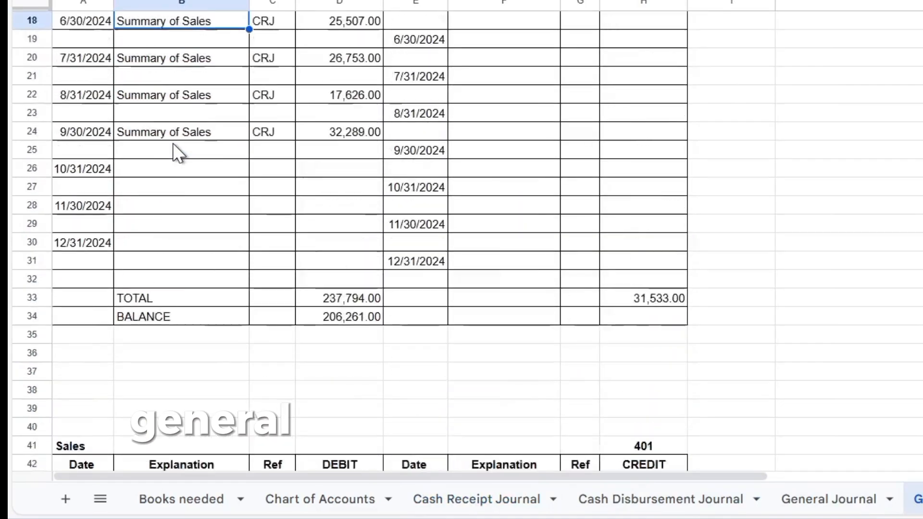
{"action": "key", "text": "Up"}
{"action": "key", "text": "Up"}
{"action": "key", "text": "Up"}
{"action": "key", "text": "Up"}
{"action": "key", "text": "Down"}
{"action": "key", "text": "Down"}
{"action": "key", "text": "Down"}
{"action": "key", "text": "Down"}
{"action": "key", "text": "Down"}
{"action": "key", "text": "Down"}
{"action": "key", "text": "Down"}
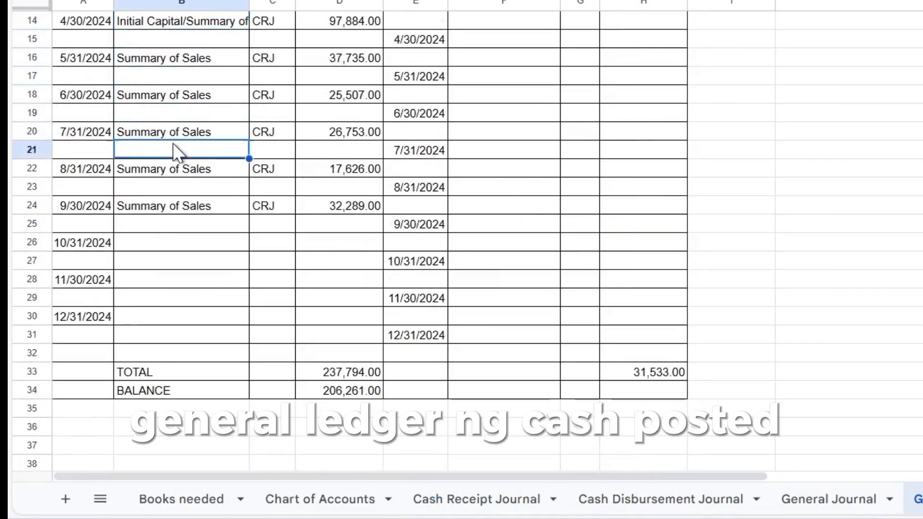
{"action": "key", "text": "Down"}
{"action": "key", "text": "Down"}
{"action": "key", "text": "Down"}
{"action": "key", "text": "Up"}
{"action": "key", "text": "Up"}
{"action": "key", "text": "Up"}
{"action": "key", "text": "Up"}
{"action": "key", "text": "Up"}
{"action": "key", "text": "Up"}
{"action": "key", "text": "Up"}
{"action": "key", "text": "Up"}
{"action": "key", "text": "Up"}
{"action": "key", "text": "Up"}
{"action": "key", "text": "Up"}
{"action": "key", "text": "Up"}
{"action": "key", "text": "Up"}
{"action": "key", "text": "Up"}
{"action": "key", "text": "Up"}
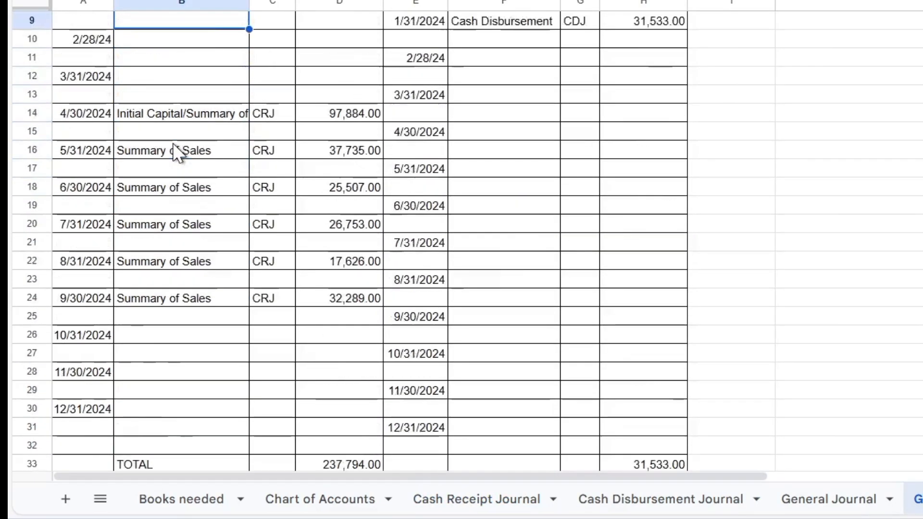
{"action": "key", "text": "Up"}
{"action": "key", "text": "Up"}
{"action": "key", "text": "Up"}
{"action": "key", "text": "Up"}
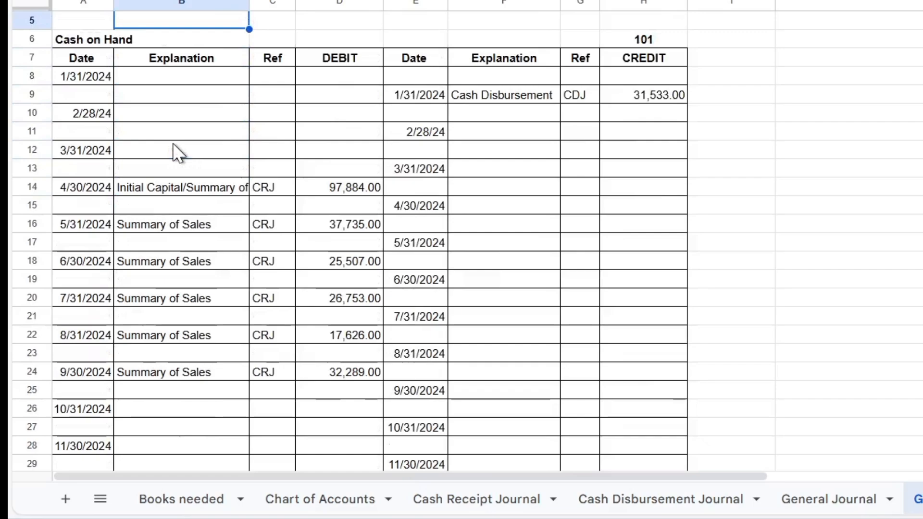
{"action": "key", "text": "Down"}
{"action": "key", "text": "Down"}
{"action": "key", "text": "Down"}
{"action": "key", "text": "Down"}
{"action": "key", "text": "Down"}
{"action": "key", "text": "Down"}
{"action": "key", "text": "Down"}
{"action": "key", "text": "Down"}
{"action": "key", "text": "Down"}
{"action": "key", "text": "Down"}
{"action": "key", "text": "Down"}
{"action": "key", "text": "Down"}
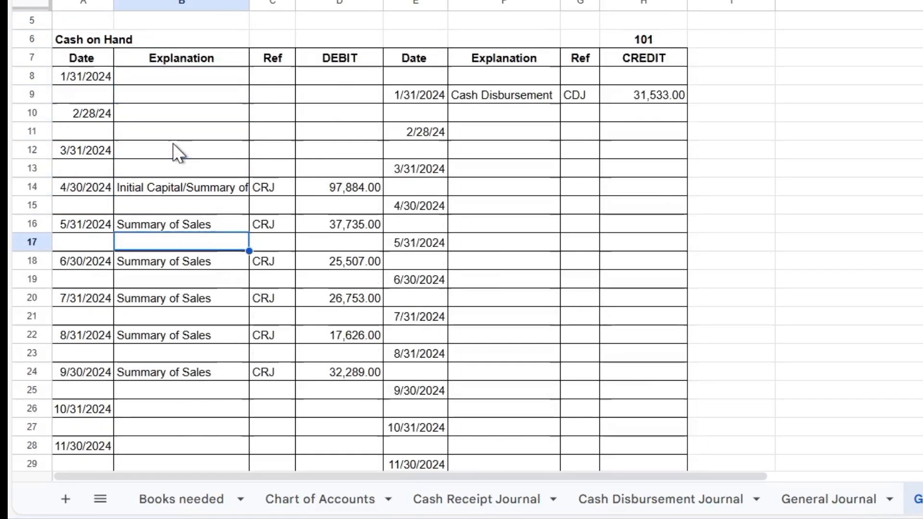
{"action": "key", "text": "Up"}
{"action": "key", "text": "Up"}
{"action": "key", "text": "Up"}
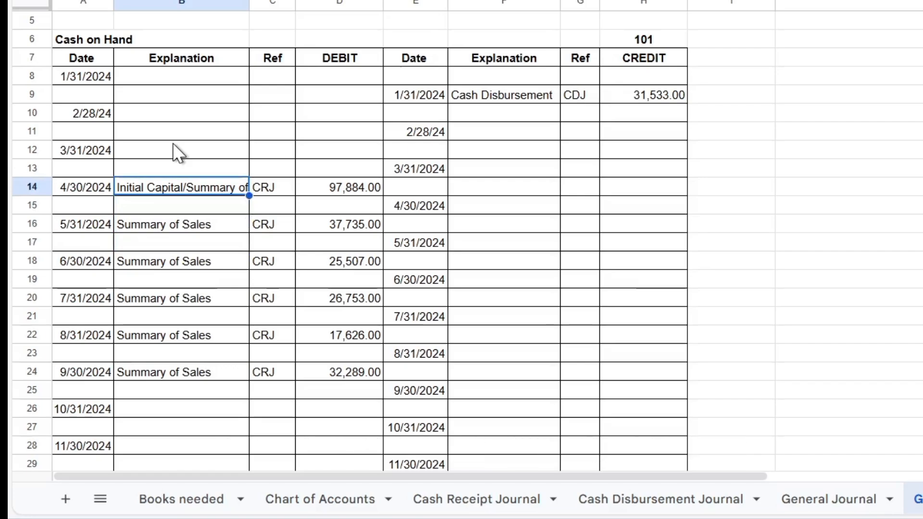
{"action": "key", "text": "Down"}
{"action": "key", "text": "Down"}
{"action": "key", "text": "Down"}
{"action": "key", "text": "Down"}
{"action": "key", "text": "Down"}
{"action": "key", "text": "Down"}
{"action": "key", "text": "Down"}
{"action": "key", "text": "Down"}
{"action": "key", "text": "Down"}
{"action": "key", "text": "Down"}
{"action": "key", "text": "Down"}
{"action": "key", "text": "Down"}
{"action": "key", "text": "Down"}
{"action": "key", "text": "Down"}
{"action": "key", "text": "Down"}
{"action": "key", "text": "Down"}
{"action": "key", "text": "Down"}
{"action": "key", "text": "Down"}
{"action": "key", "text": "Down"}
{"action": "key", "text": "Down"}
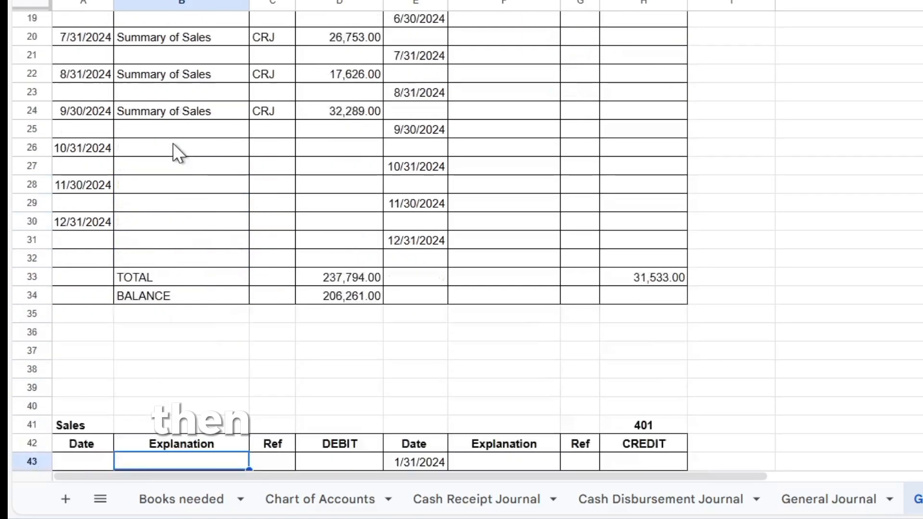
{"action": "key", "text": "Down"}
{"action": "key", "text": "Down"}
{"action": "key", "text": "Down"}
{"action": "key", "text": "Down"}
{"action": "key", "text": "Down"}
{"action": "key", "text": "Down"}
{"action": "key", "text": "Down"}
{"action": "key", "text": "Down"}
{"action": "key", "text": "Down"}
{"action": "key", "text": "Down"}
{"action": "key", "text": "Down"}
{"action": "key", "text": "Down"}
{"action": "key", "text": "Down"}
{"action": "key", "text": "Down"}
{"action": "key", "text": "Down"}
{"action": "key", "text": "Down"}
{"action": "key", "text": "Down"}
{"action": "key", "text": "Down"}
{"action": "key", "text": "Down"}
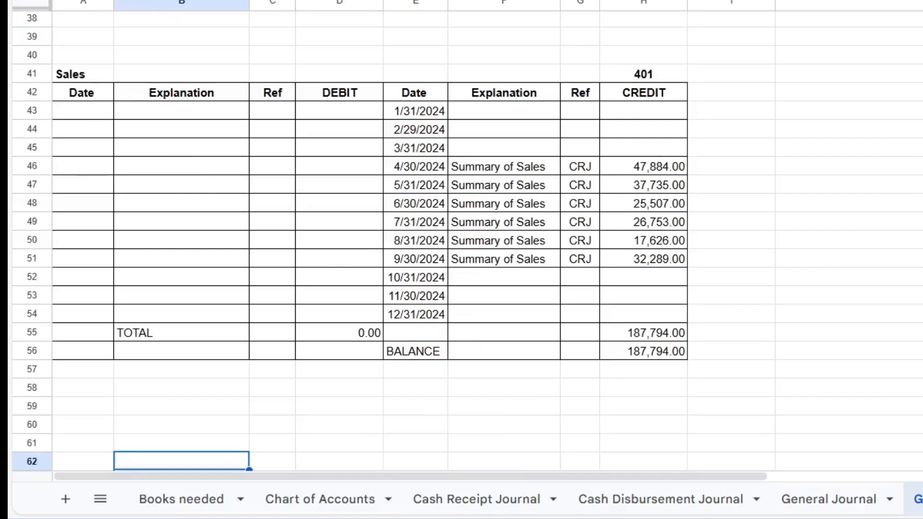
{"action": "left_click", "coordinate": [551, 255]}
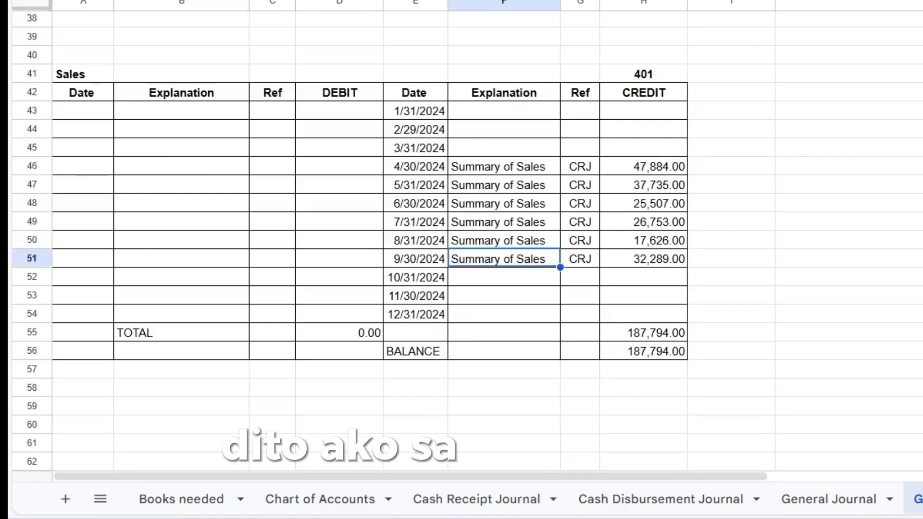
{"action": "key", "text": "ctrl+shift+Page_Down"}
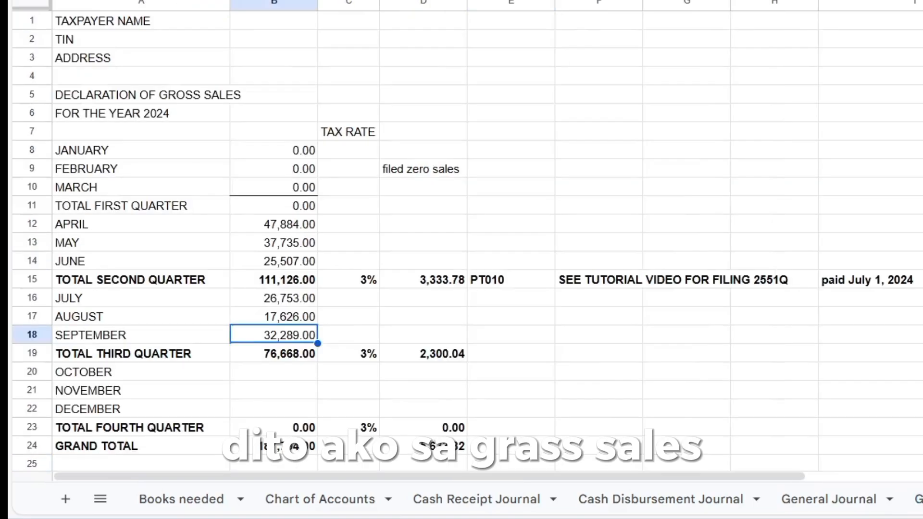
{"action": "left_click", "coordinate": [280, 360]}
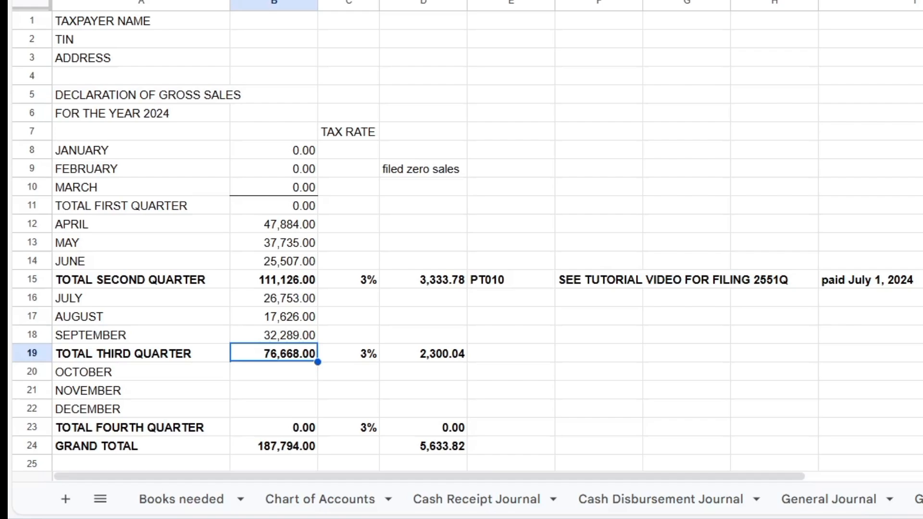
{"action": "key", "text": "Right"}
{"action": "key", "text": "Right"}
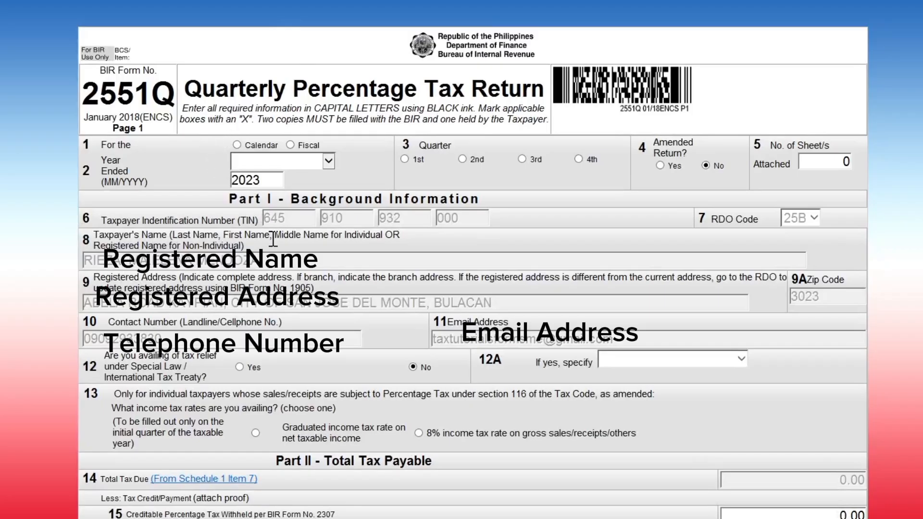
Set the return to calendar year ending 12 - December 2024, 3rd Quarter.
{"action": "left_click", "coordinate": [240, 147]}
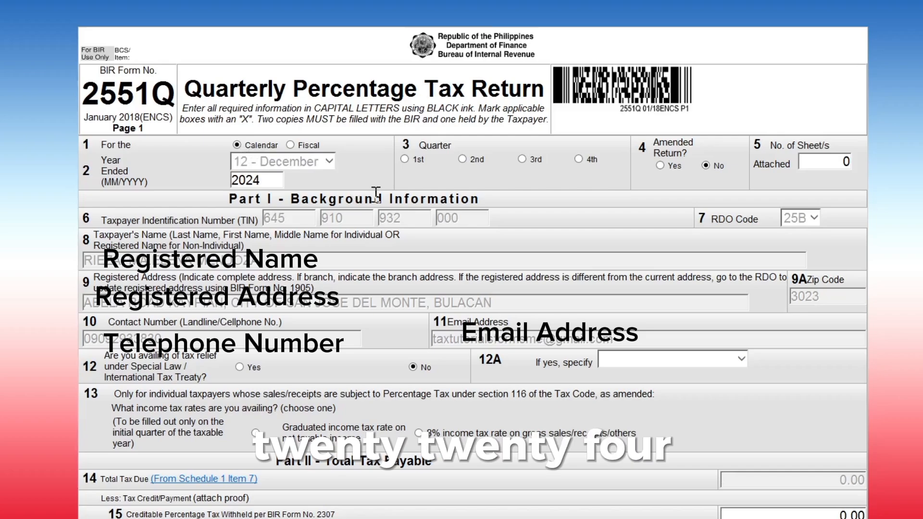
{"action": "left_click", "coordinate": [521, 160]}
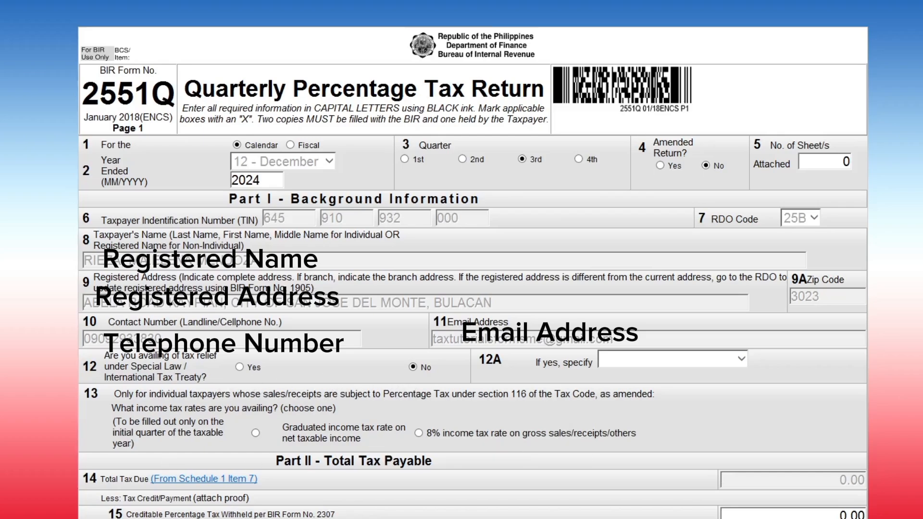
{"action": "scroll", "coordinate": [495, 391], "scroll_direction": "down", "scroll_amount": 1}
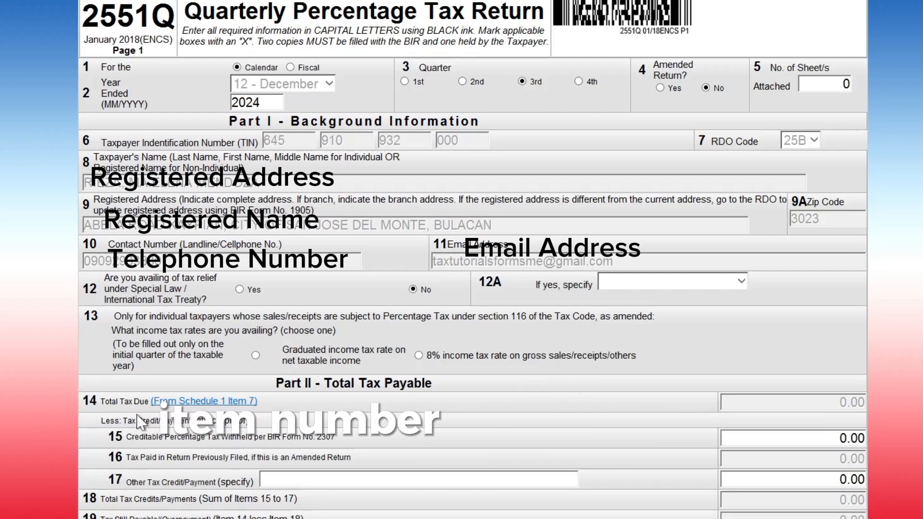
In Schedule 1 row 1, enter tax code PT 010 with 76,668.00 taxable, giving 2,300.04 tax due.
{"action": "left_click", "coordinate": [210, 401]}
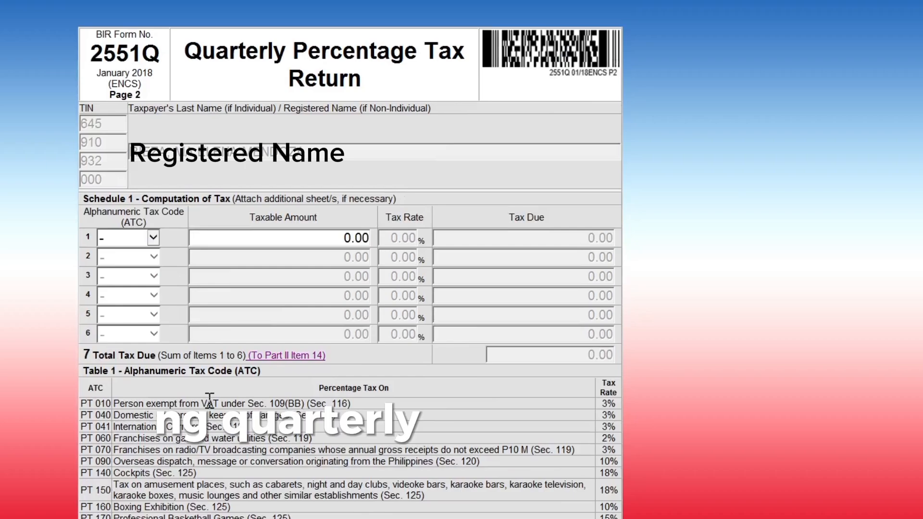
{"action": "left_click", "coordinate": [153, 238]}
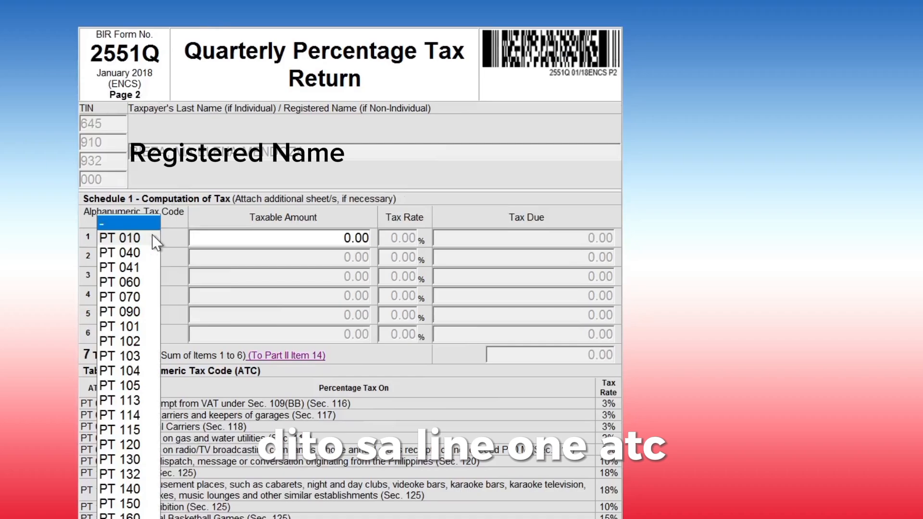
{"action": "left_click", "coordinate": [120, 239]}
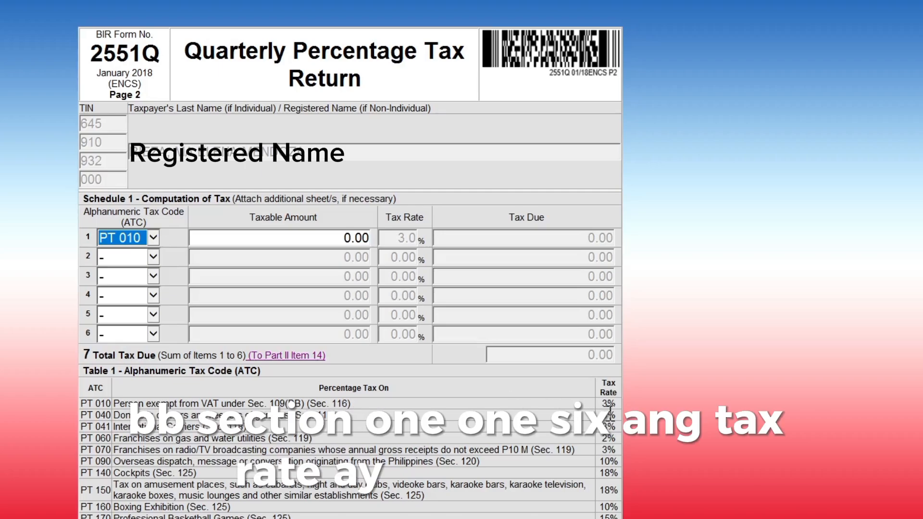
{"action": "left_click", "coordinate": [333, 237]}
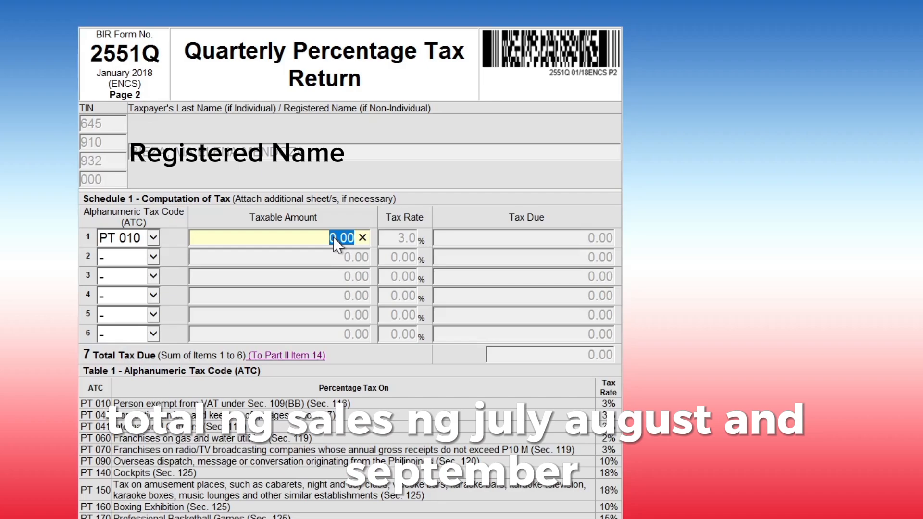
{"action": "type", "text": "76"}
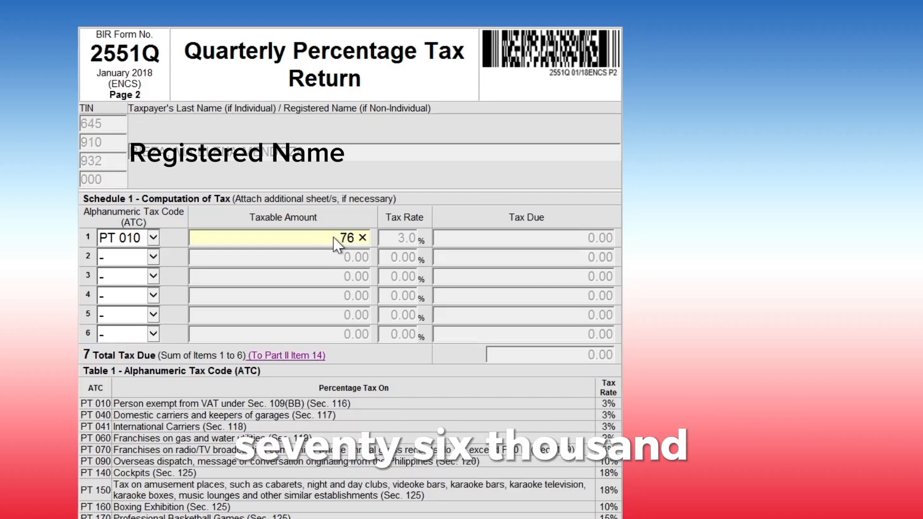
{"action": "type", "text": "668"}
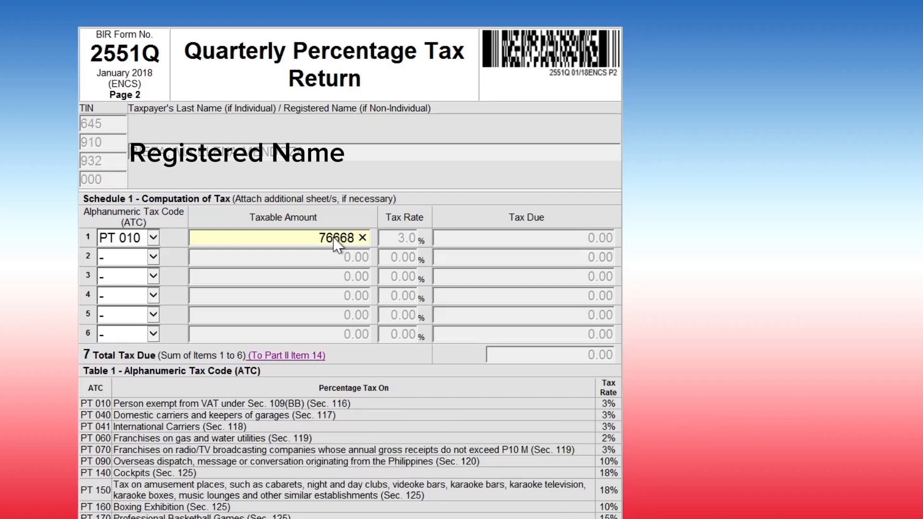
{"action": "key", "text": "Tab"}
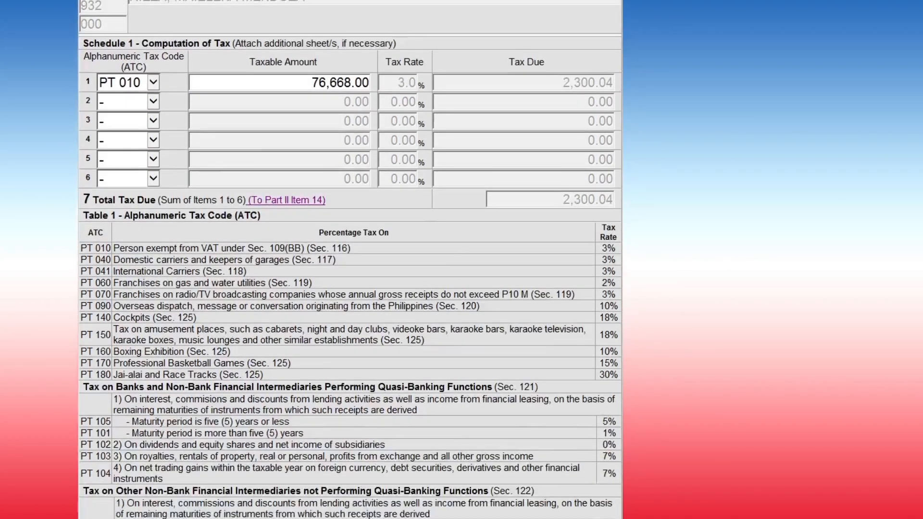
{"action": "scroll", "coordinate": [350, 259], "scroll_direction": "down", "scroll_amount": 3}
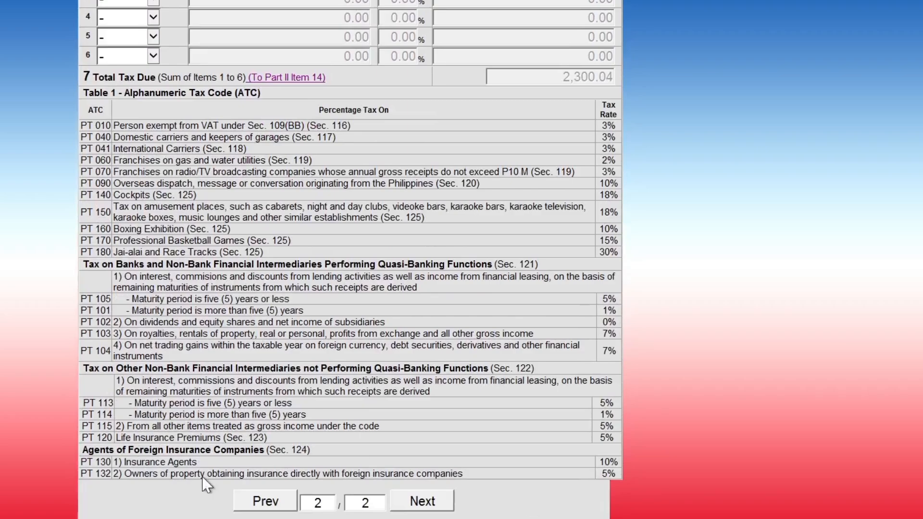
Return to page 1 and review Parts II and III, showing 2,300.04 total payable.
{"action": "left_click", "coordinate": [262, 501]}
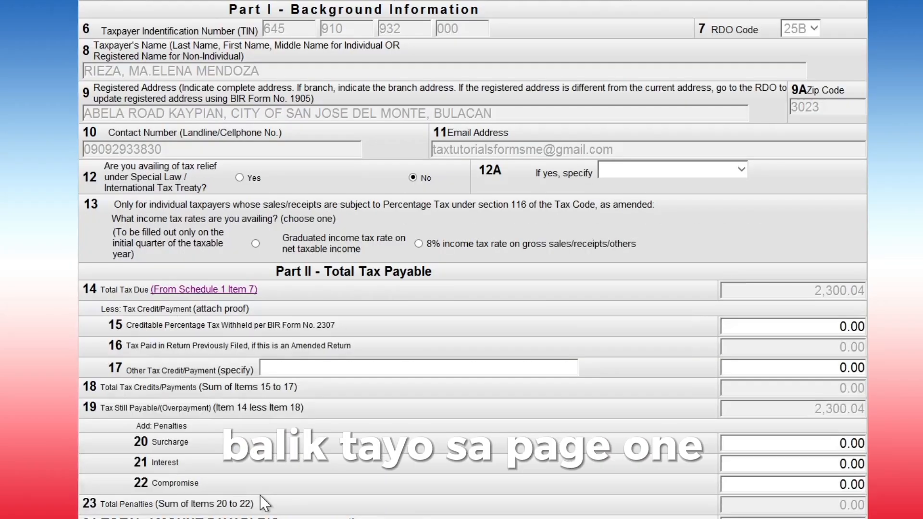
{"action": "scroll", "coordinate": [260, 495], "scroll_direction": "down", "scroll_amount": 5}
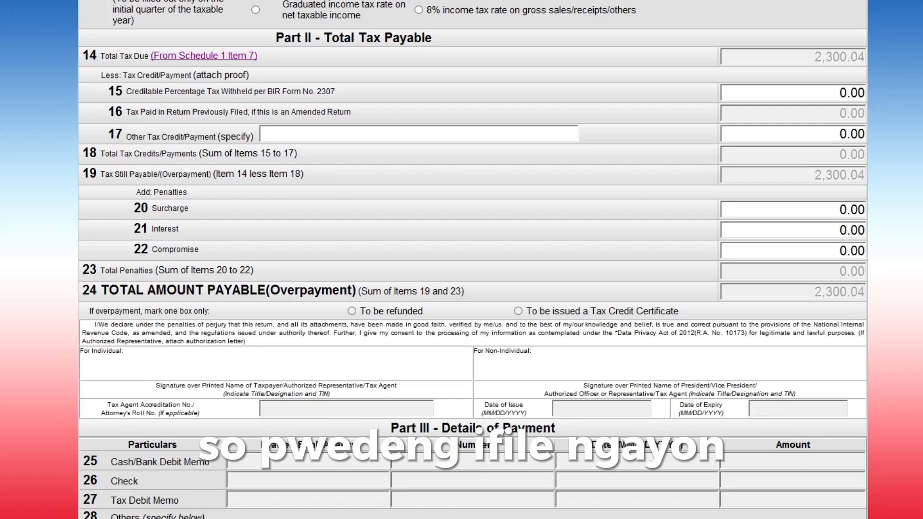
{"action": "scroll", "coordinate": [471, 260], "scroll_direction": "down", "scroll_amount": 2}
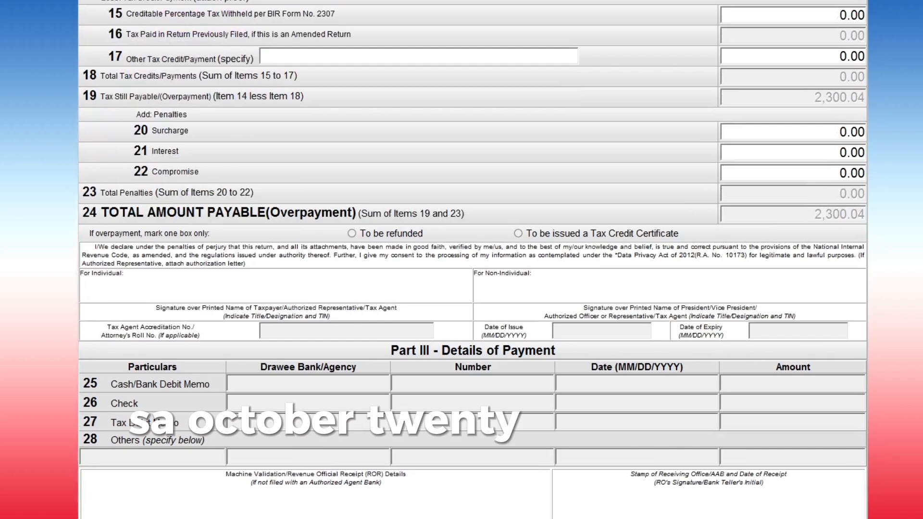
{"action": "scroll", "coordinate": [471, 260], "scroll_direction": "down", "scroll_amount": 1}
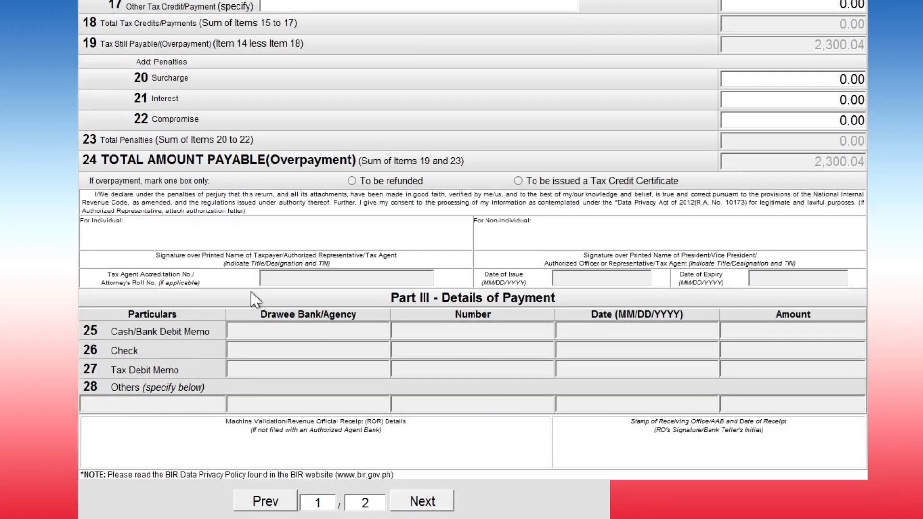
{"action": "scroll", "coordinate": [251, 291], "scroll_direction": "down", "scroll_amount": 1}
Save and validate the 2551Q return, then submit it as the final copy.
{"action": "left_click", "coordinate": [310, 465]}
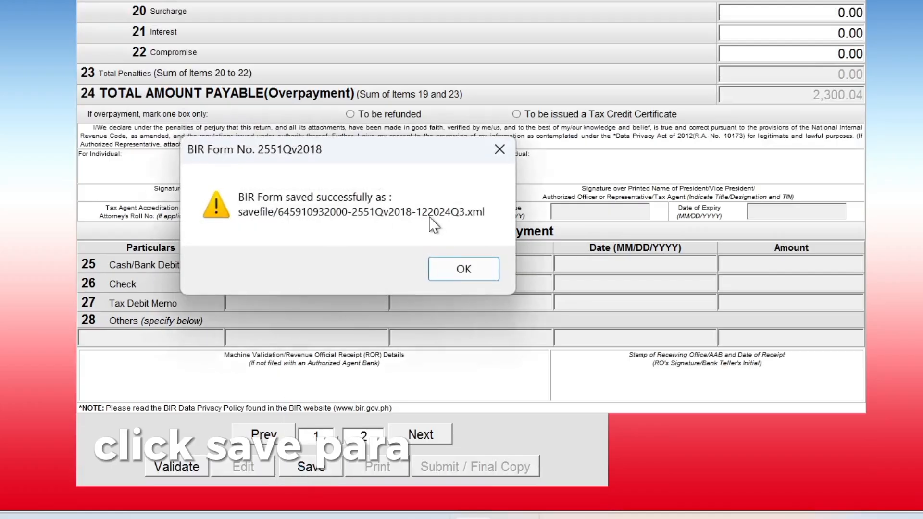
{"action": "left_click", "coordinate": [458, 271]}
{"action": "left_click", "coordinate": [458, 270]}
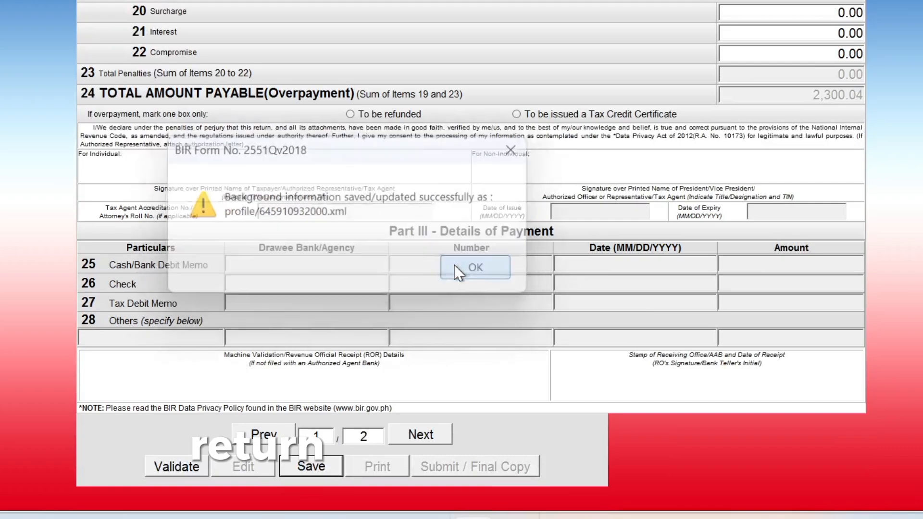
{"action": "left_click", "coordinate": [179, 467]}
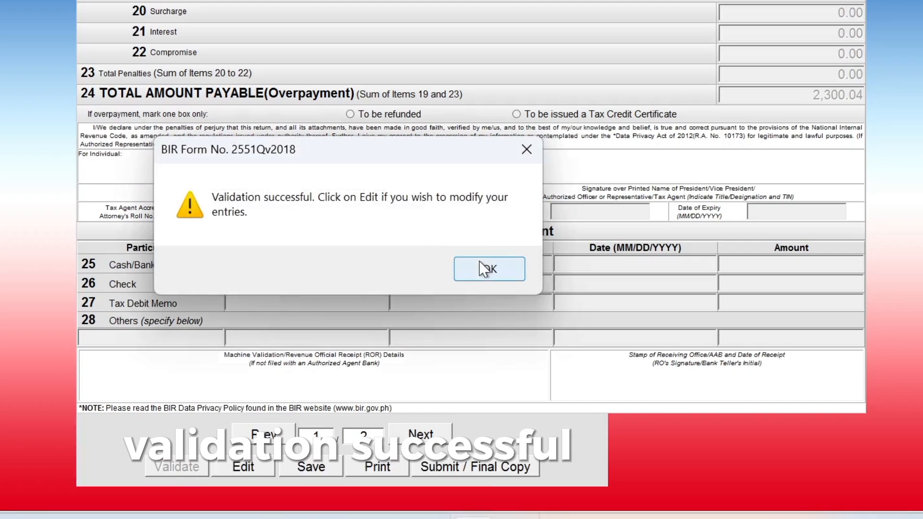
{"action": "left_click", "coordinate": [485, 269]}
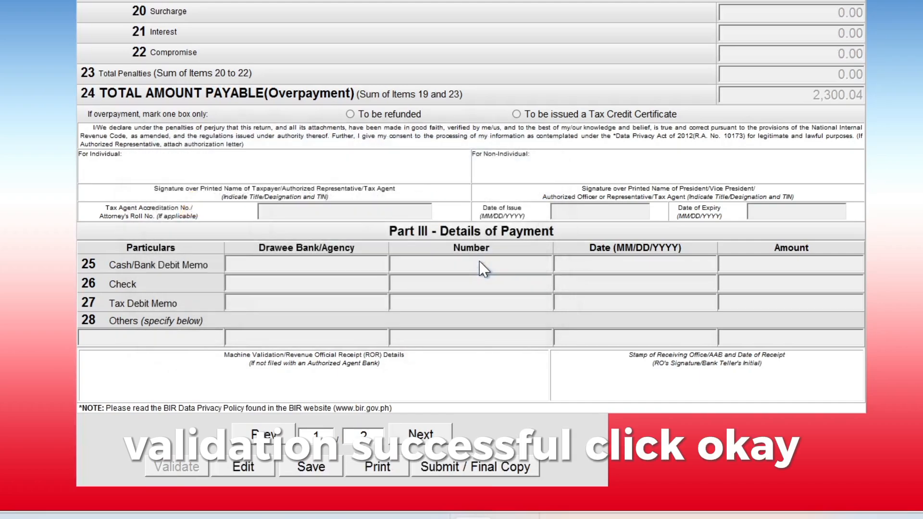
{"action": "left_click", "coordinate": [480, 467]}
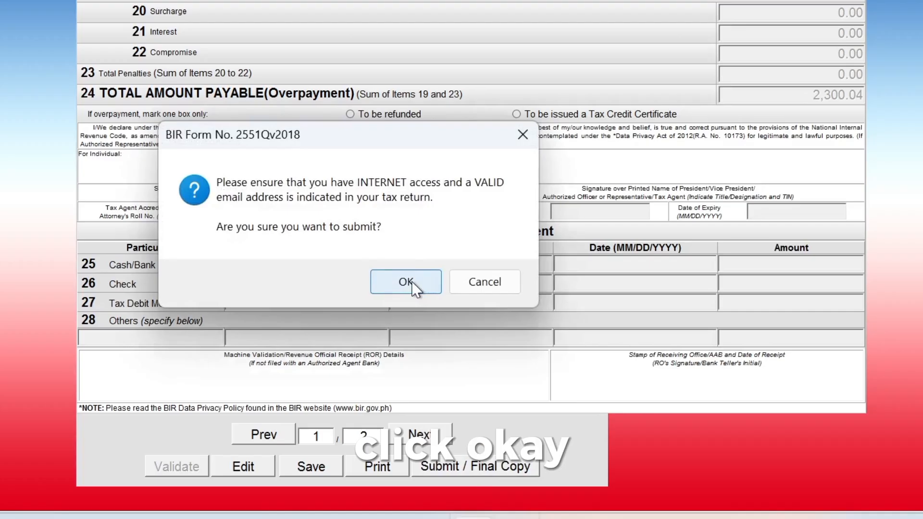
{"action": "left_click", "coordinate": [425, 293]}
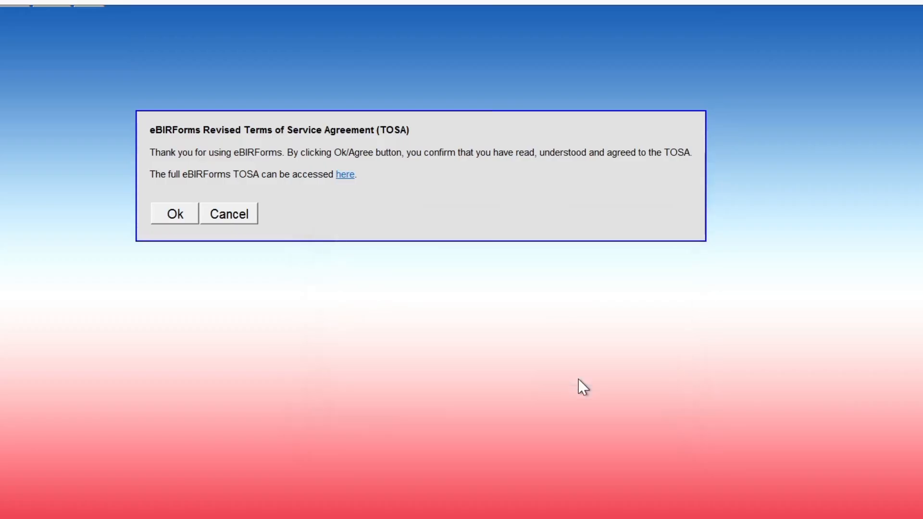
Accept the terms of service, acknowledge the successful submission, and open the ePay link.
{"action": "left_click", "coordinate": [166, 218]}
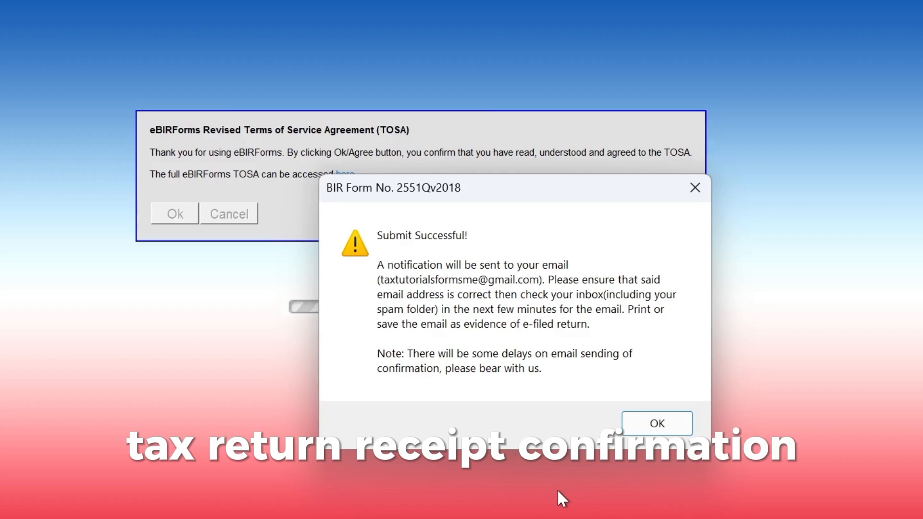
{"action": "left_click", "coordinate": [657, 423]}
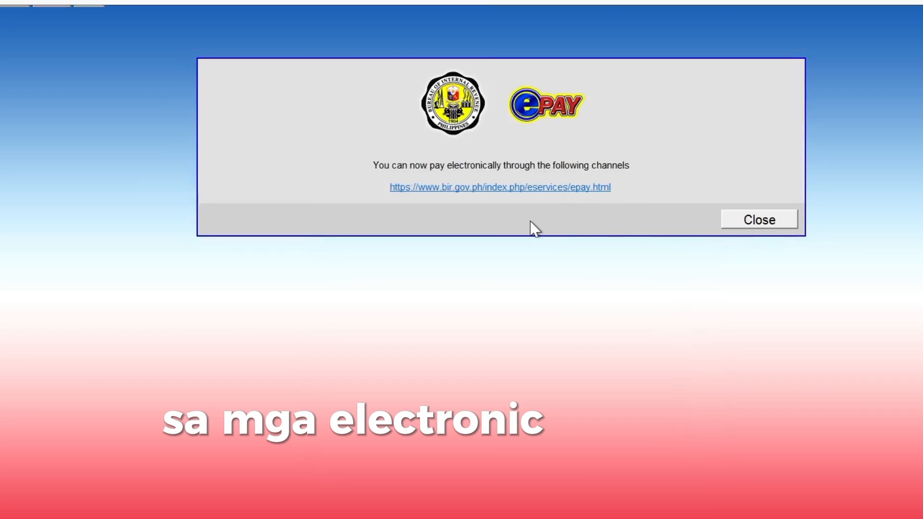
{"action": "left_click", "coordinate": [436, 187]}
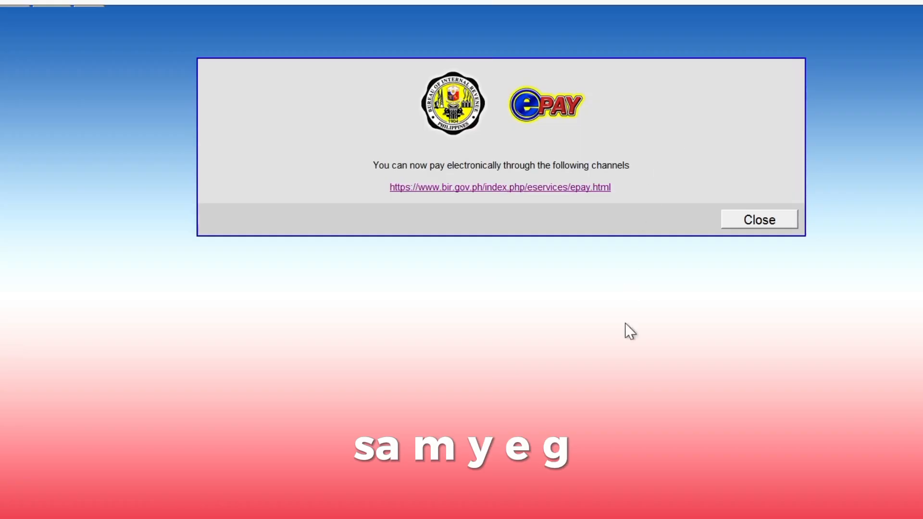
Dismiss the payment notice, accept the legal-size paper warning, and open the Print dialog for the 2551Q.
{"action": "left_click", "coordinate": [754, 225]}
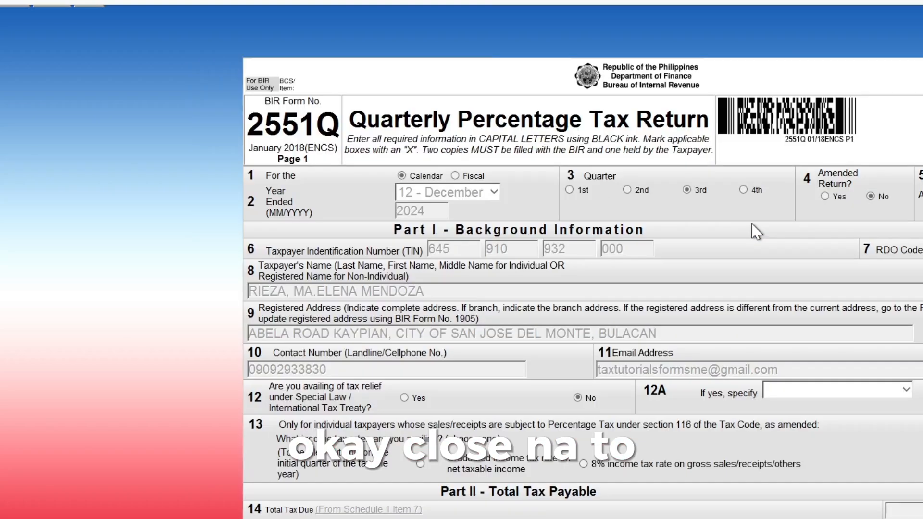
{"action": "scroll", "coordinate": [753, 225], "scroll_direction": "down", "scroll_amount": 15}
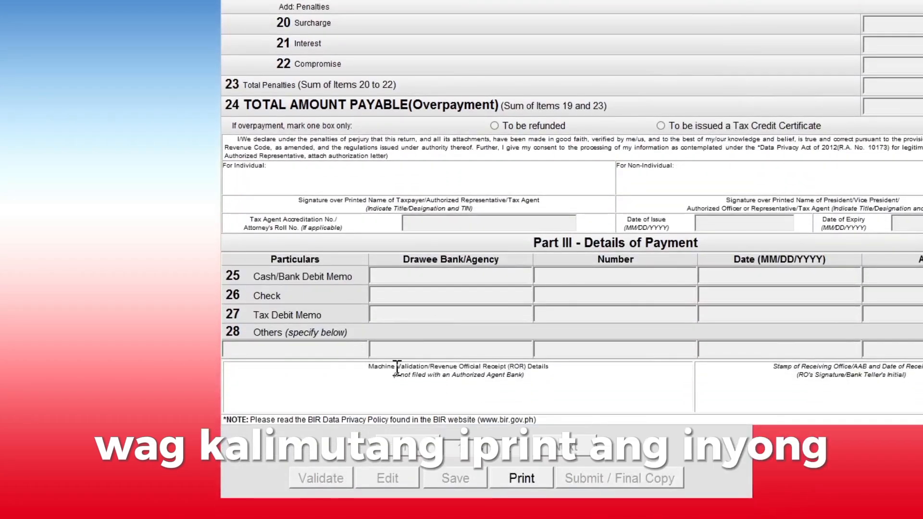
{"action": "left_click", "coordinate": [515, 479]}
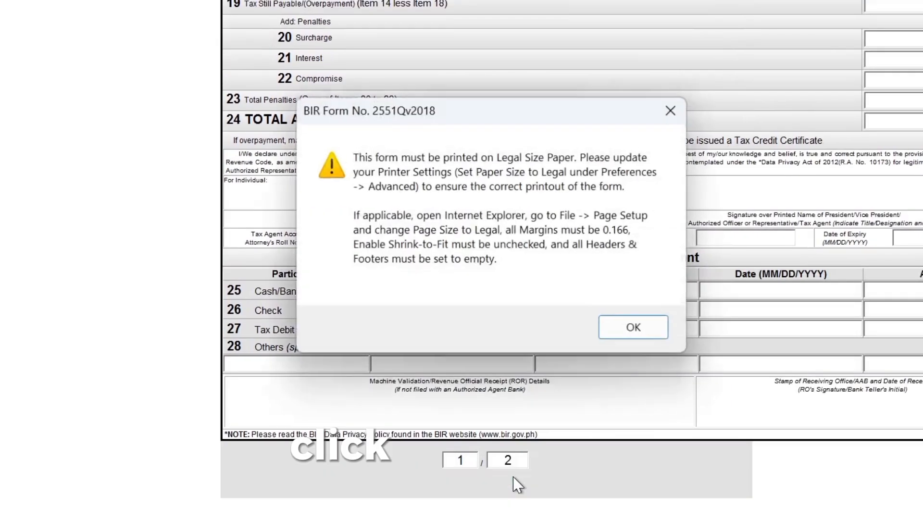
{"action": "left_click", "coordinate": [631, 330]}
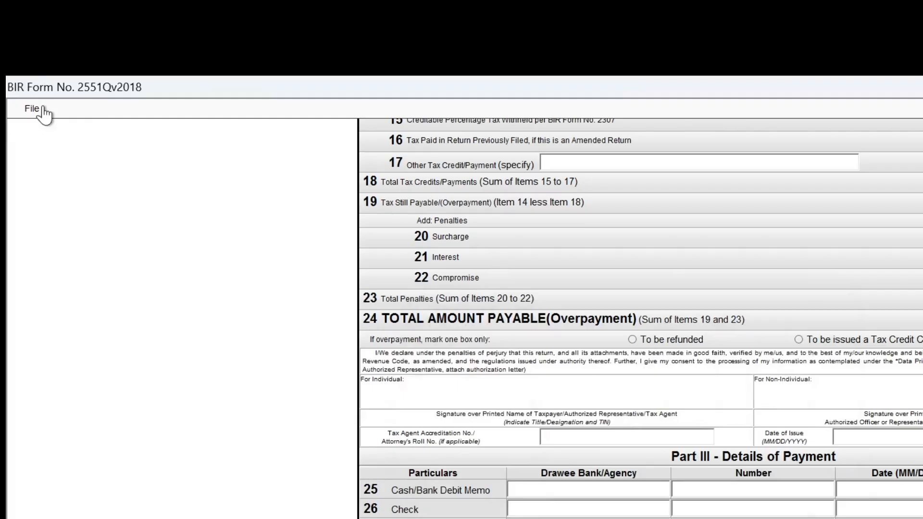
{"action": "left_click", "coordinate": [39, 112]}
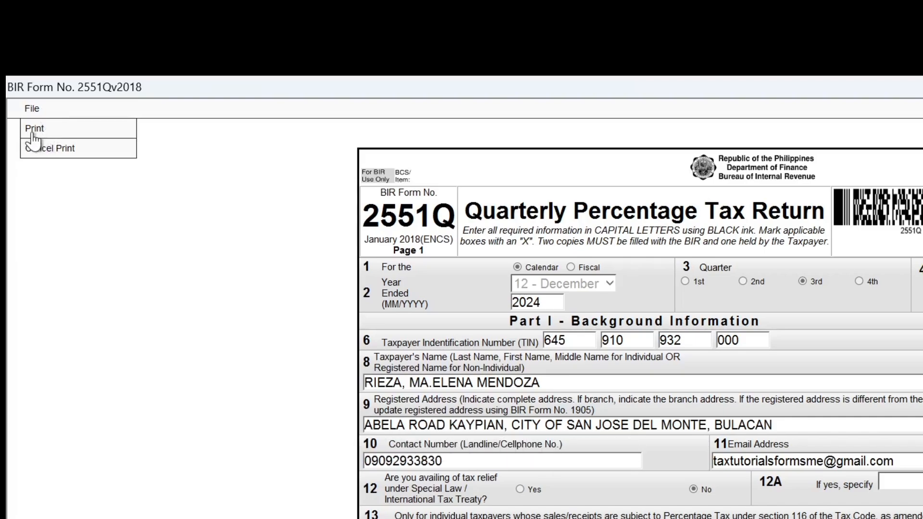
{"action": "left_click", "coordinate": [33, 131]}
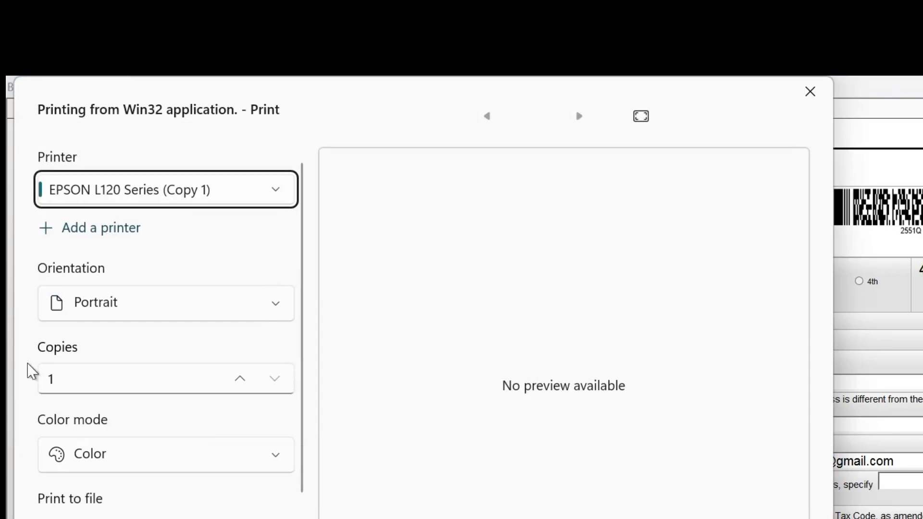
Select Microsoft Print to PDF as the printer for the return.
{"action": "left_click", "coordinate": [222, 191]}
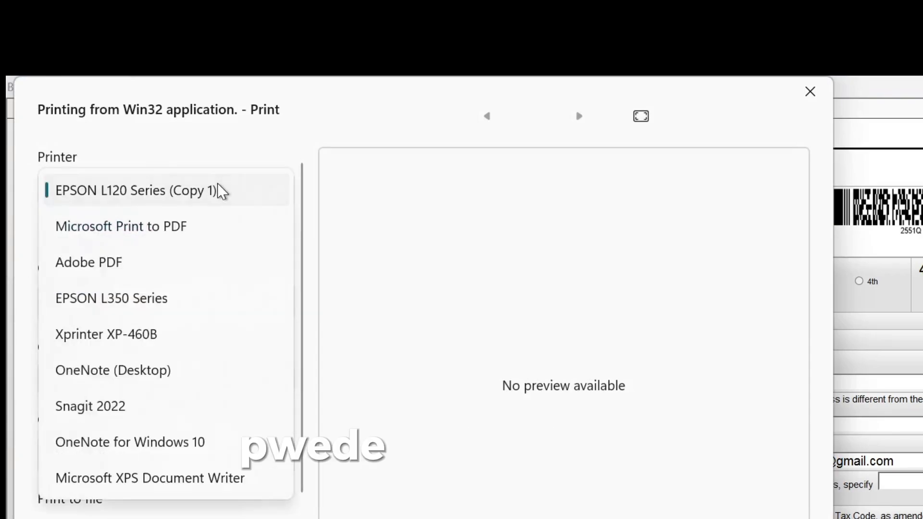
{"action": "left_click", "coordinate": [134, 234]}
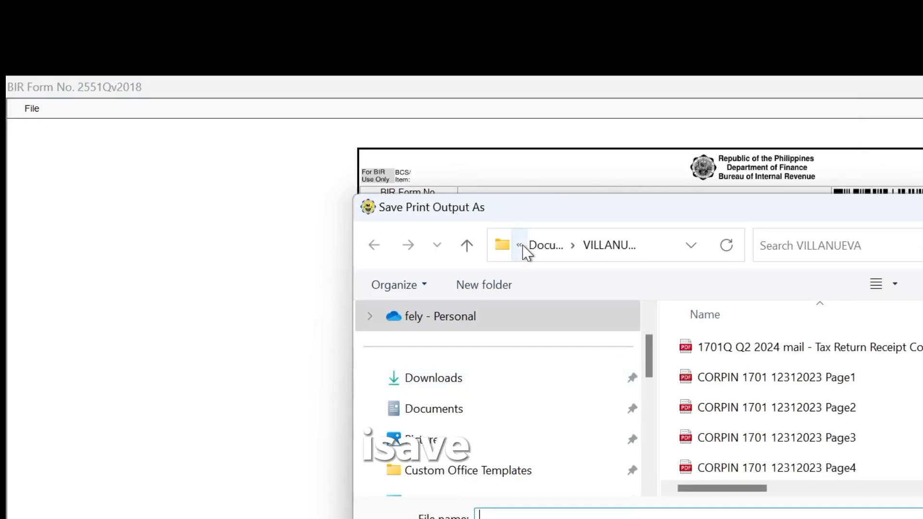
Navigate to the client's folder inside Documents as the PDF save location.
{"action": "left_click", "coordinate": [444, 423]}
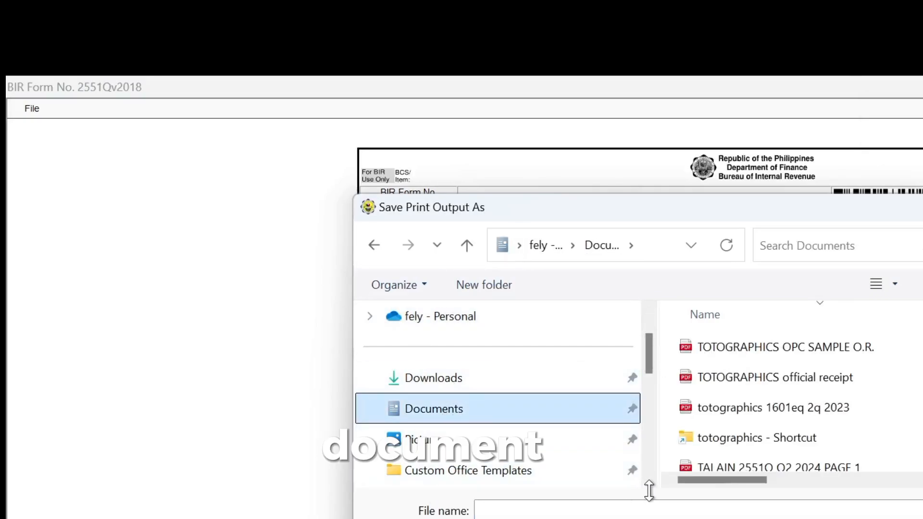
{"action": "scroll", "coordinate": [650, 473], "scroll_direction": "down", "scroll_amount": 2}
{"action": "scroll", "coordinate": [649, 472], "scroll_direction": "down", "scroll_amount": 4}
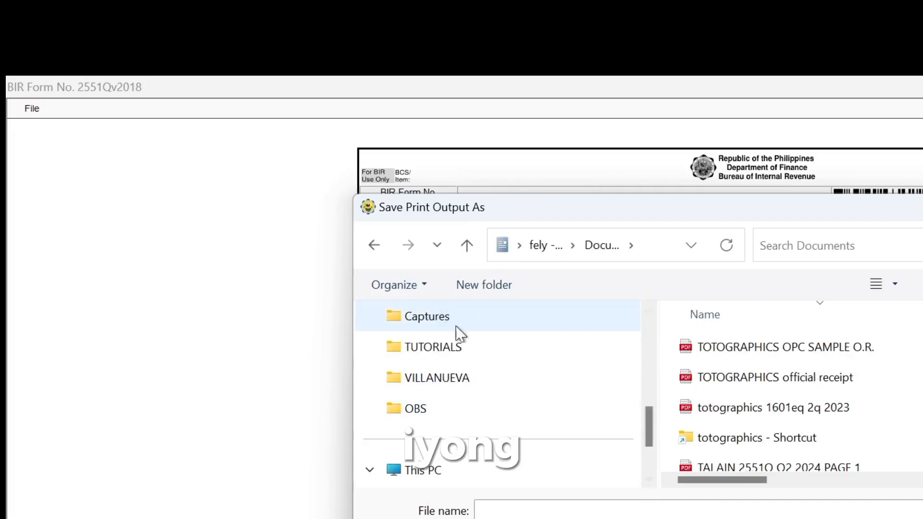
{"action": "left_click", "coordinate": [649, 311]}
{"action": "left_click", "coordinate": [648, 308]}
{"action": "left_click", "coordinate": [648, 308]}
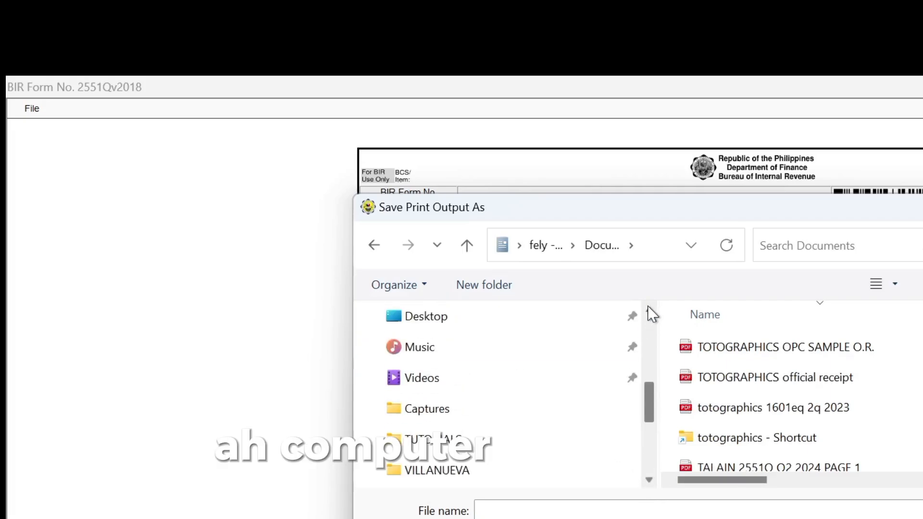
{"action": "left_click", "coordinate": [648, 308]}
{"action": "left_click", "coordinate": [648, 308]}
{"action": "left_click", "coordinate": [648, 308]}
{"action": "left_click", "coordinate": [648, 307]}
{"action": "left_click", "coordinate": [648, 307]}
{"action": "left_click", "coordinate": [648, 308]}
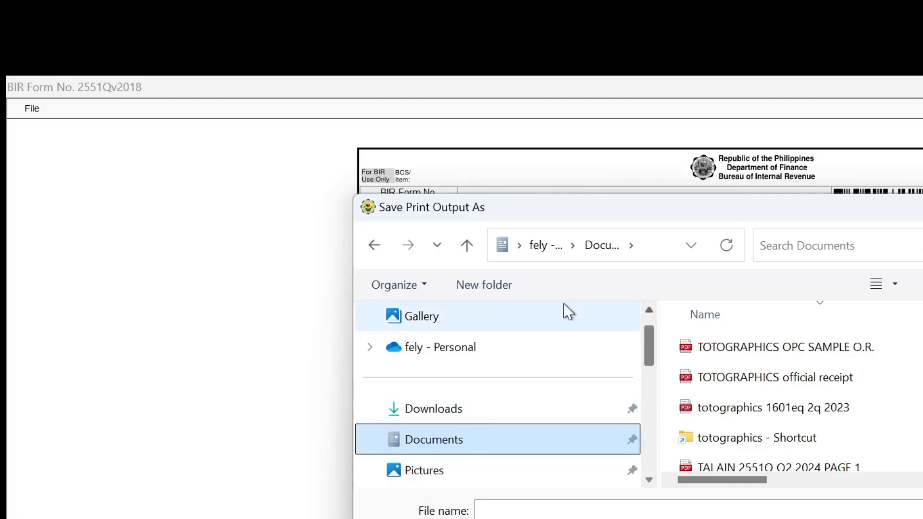
{"action": "left_click", "coordinate": [422, 346]}
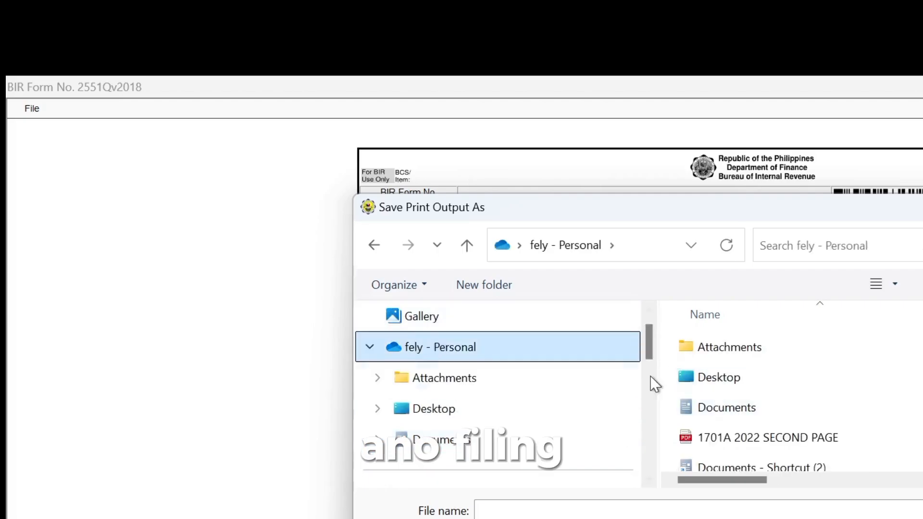
{"action": "scroll", "coordinate": [657, 372], "scroll_direction": "down", "scroll_amount": 2}
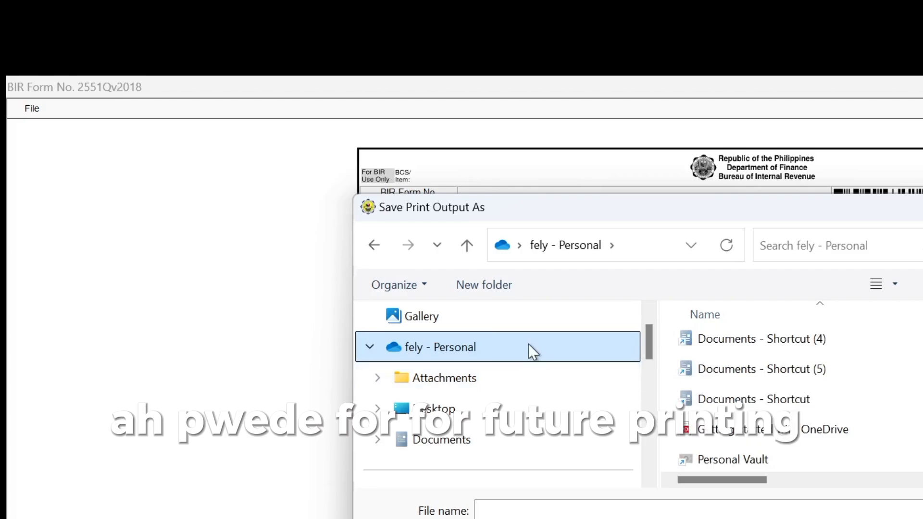
{"action": "left_click", "coordinate": [474, 447]}
{"action": "left_click", "coordinate": [649, 480]}
{"action": "left_click", "coordinate": [649, 482]}
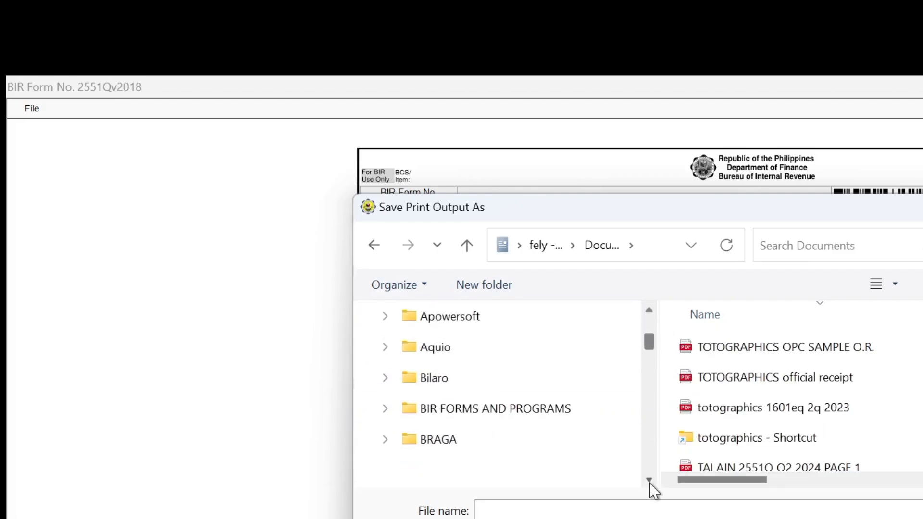
{"action": "left_click", "coordinate": [540, 437]}
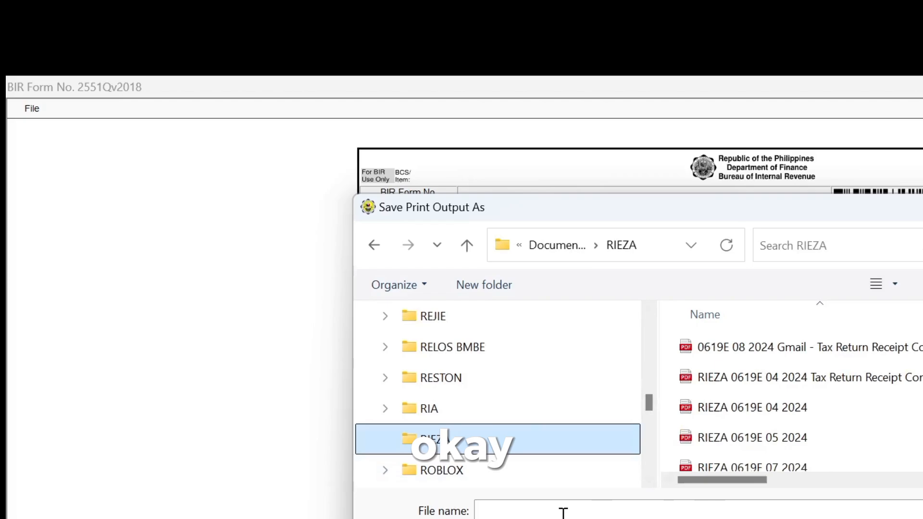
Reuse last quarter's PAGE 1 file name and delete its old quarter number.
{"action": "left_click", "coordinate": [563, 513]}
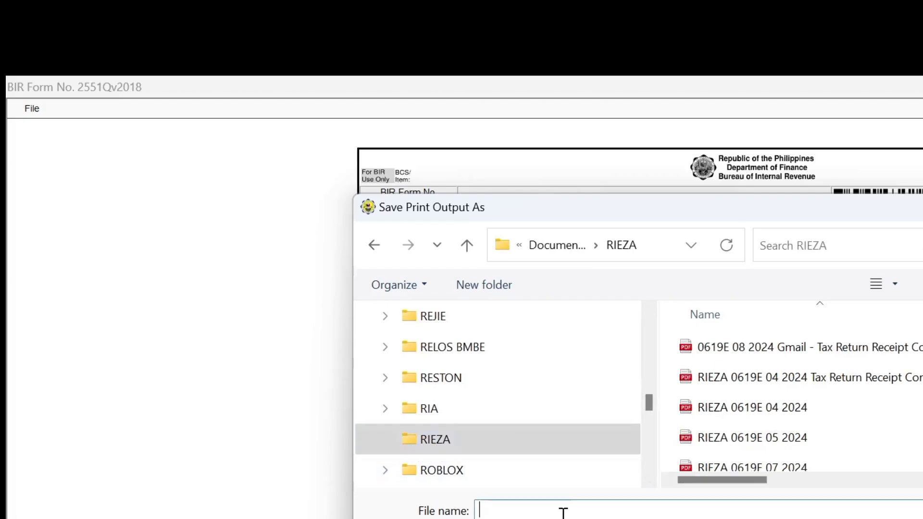
{"action": "key", "text": "Caps_Lock"}
{"action": "type", "text": "RIEZ"}
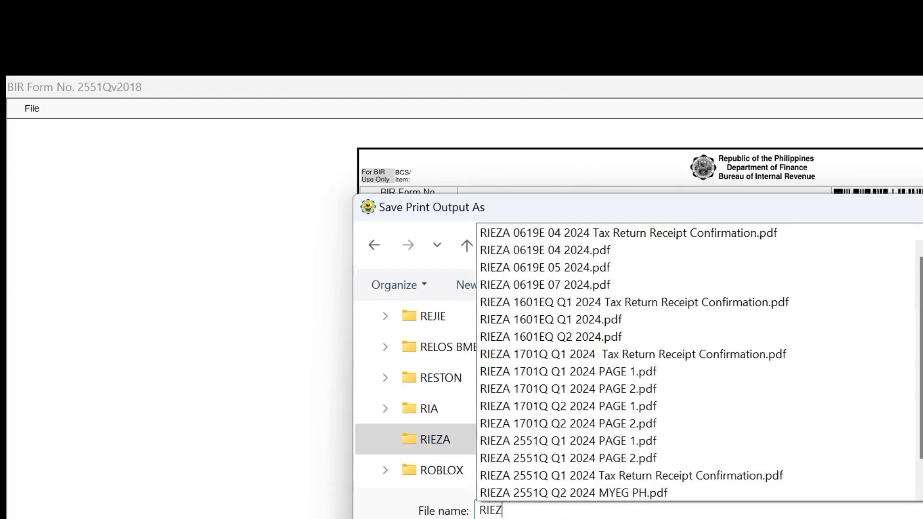
{"action": "type", "text": "A 2441"}
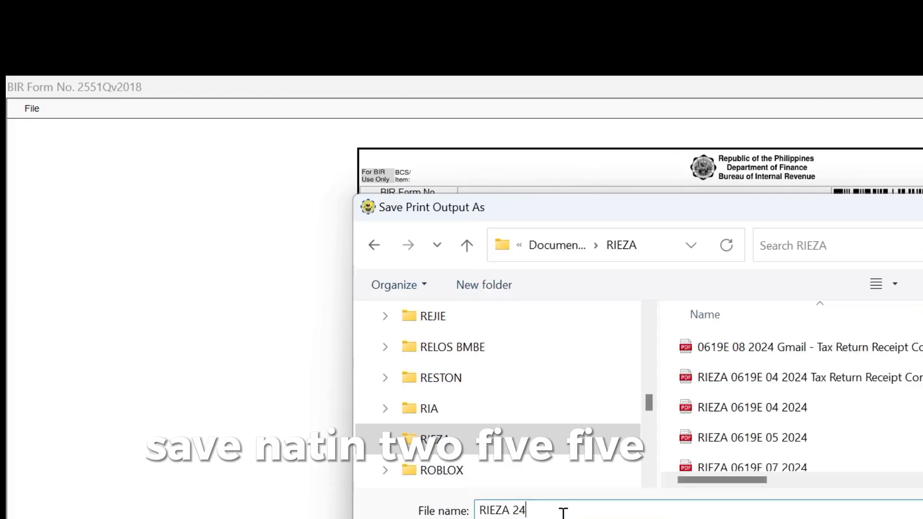
{"action": "key", "text": "BackSpace"}
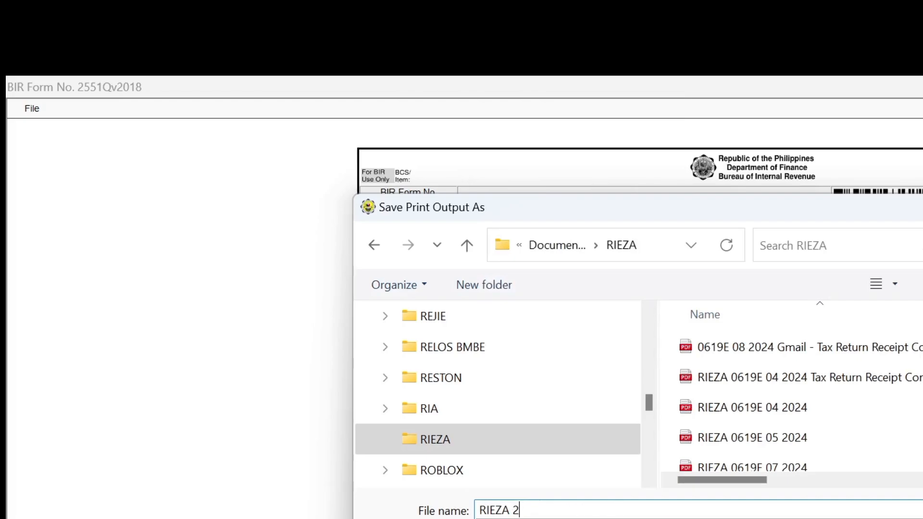
{"action": "left_click", "coordinate": [567, 518]}
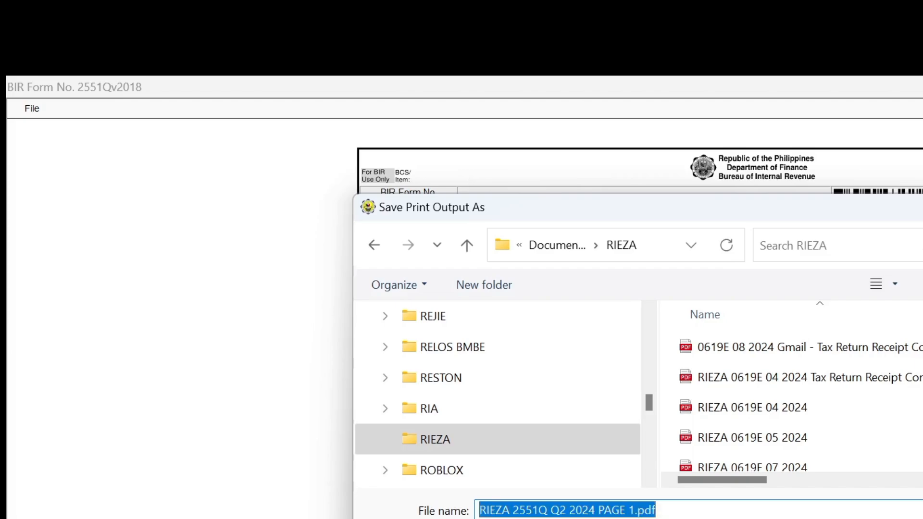
{"action": "left_click", "coordinate": [567, 508]}
{"action": "key", "text": "BackSpace"}
Finish the name as Q3 to save page 1, then jump to page 2 of the form.
{"action": "type", "text": "3"}
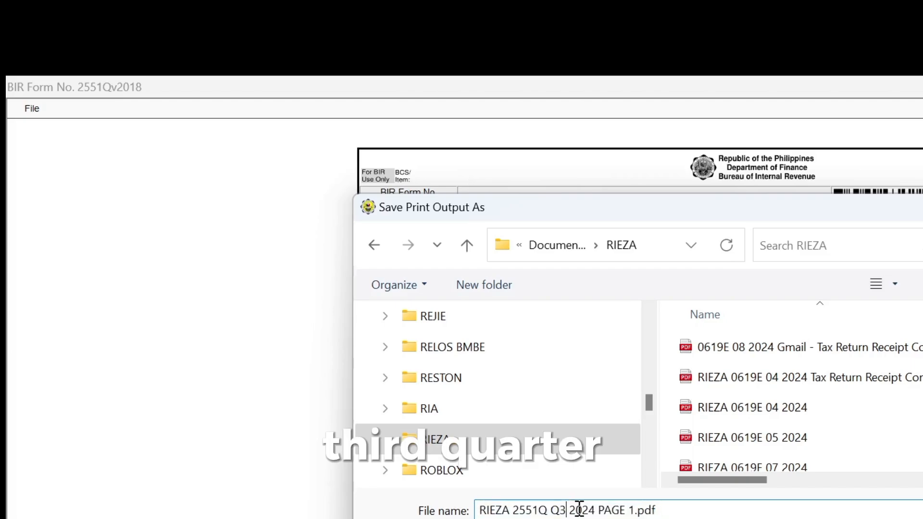
{"action": "key", "text": "Return"}
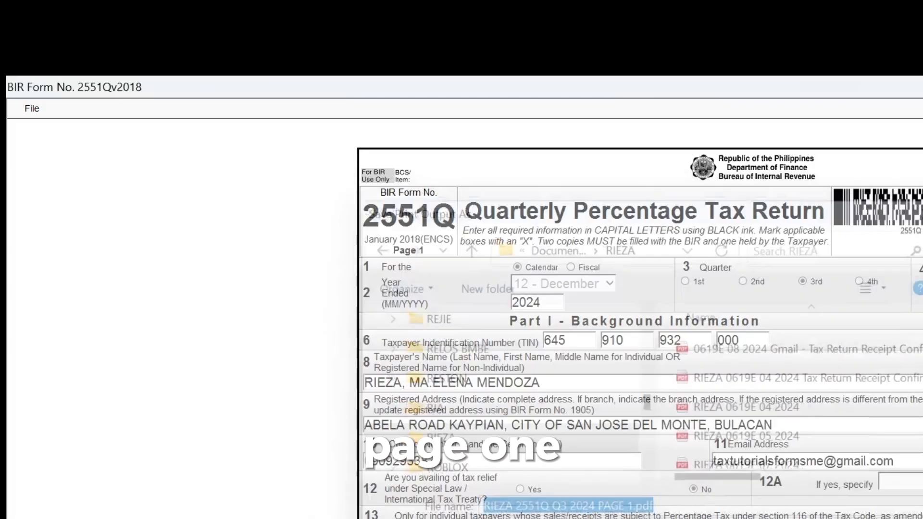
{"action": "scroll", "coordinate": [639, 318], "scroll_direction": "down", "scroll_amount": 2}
{"action": "scroll", "coordinate": [640, 317], "scroll_direction": "down", "scroll_amount": 10}
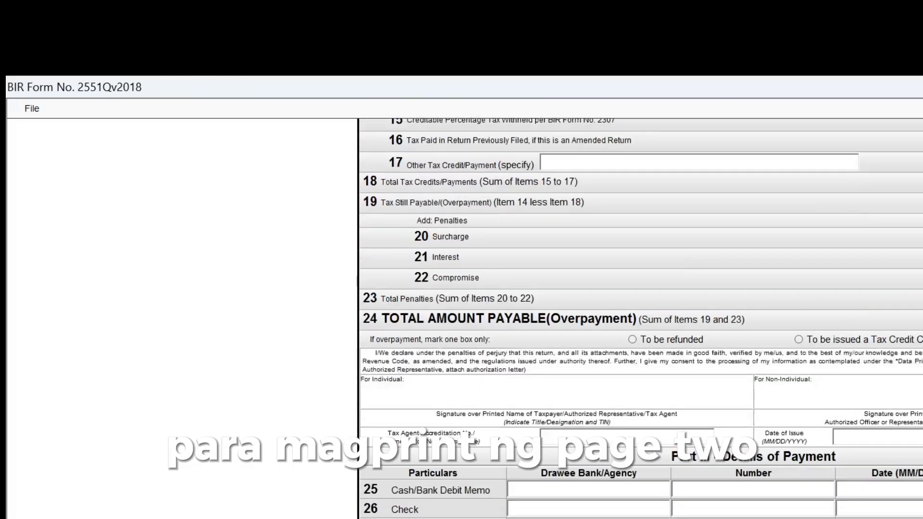
{"action": "double_click", "coordinate": [560, 463]}
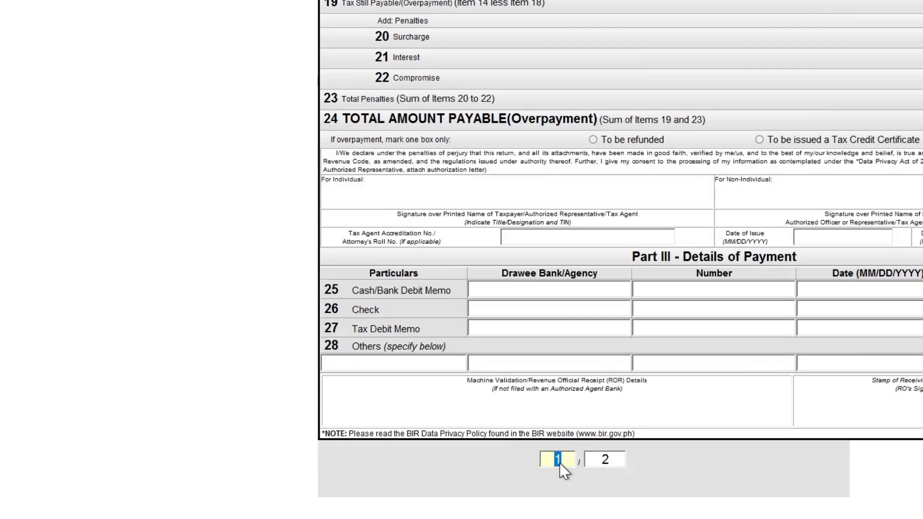
{"action": "type", "text": "2"}
{"action": "key", "text": "Return"}
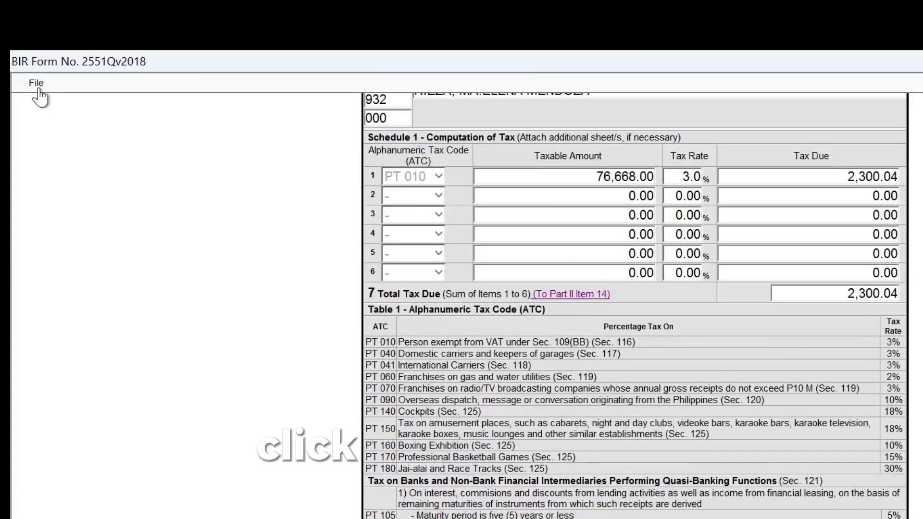
Print page 2 to Microsoft Print to PDF.
{"action": "left_click", "coordinate": [36, 84]}
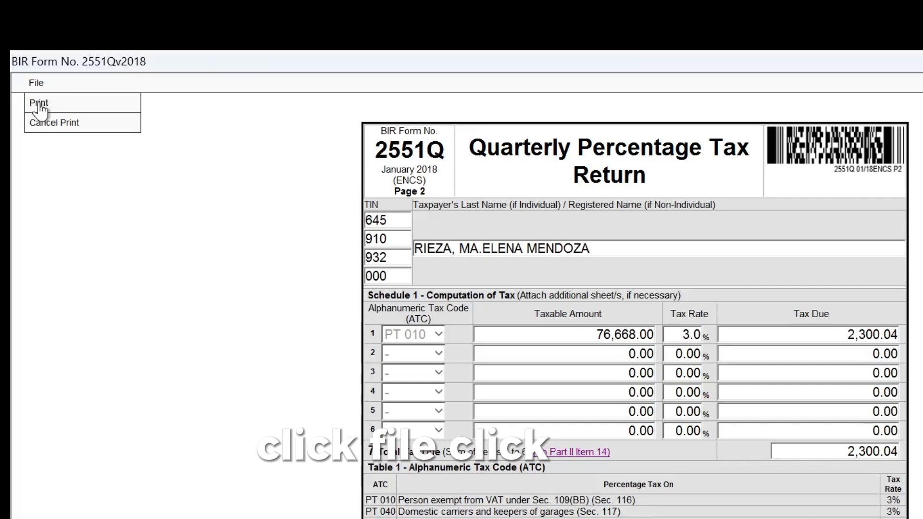
{"action": "left_click", "coordinate": [39, 103]}
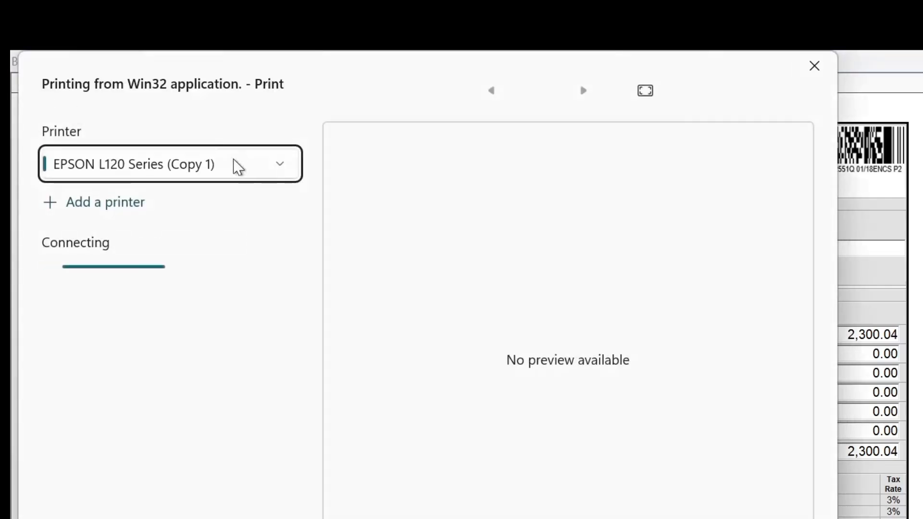
{"action": "left_click", "coordinate": [189, 164]}
{"action": "left_click", "coordinate": [141, 212]}
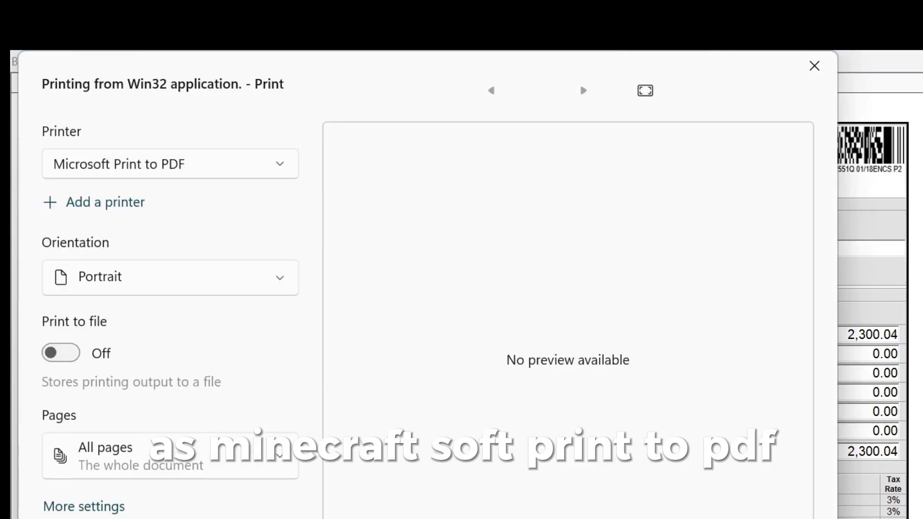
{"action": "left_click", "coordinate": [105, 518]}
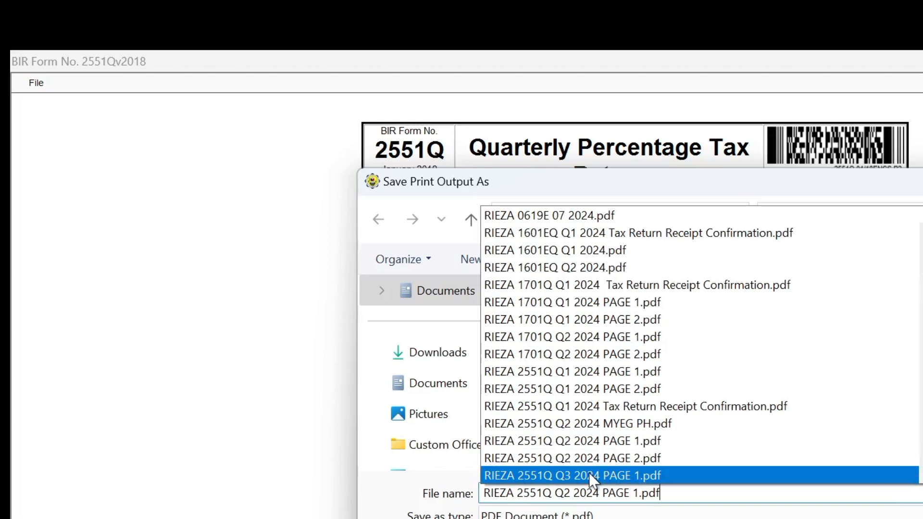
Save page 2 under the Q3 page 1 name with the ending changed to PAGE 2.
{"action": "left_click", "coordinate": [590, 472]}
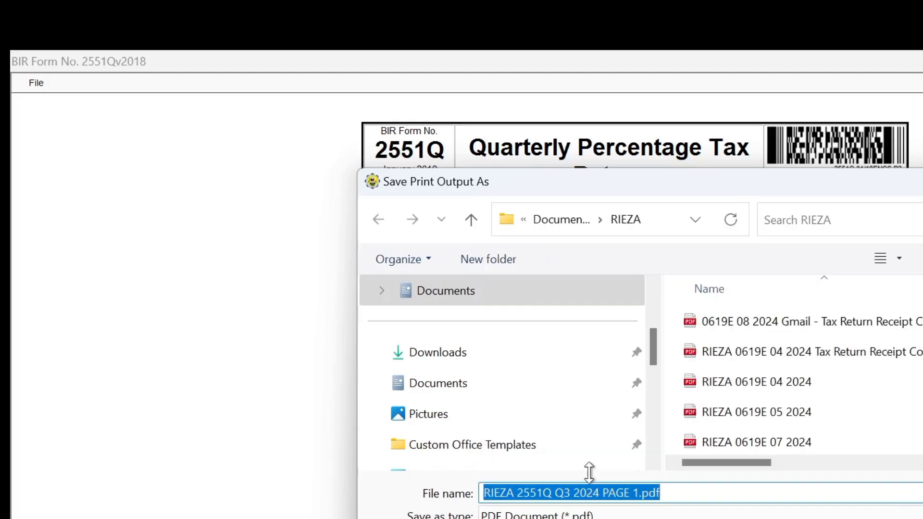
{"action": "left_click", "coordinate": [672, 493]}
{"action": "key", "text": "BackSpace"}
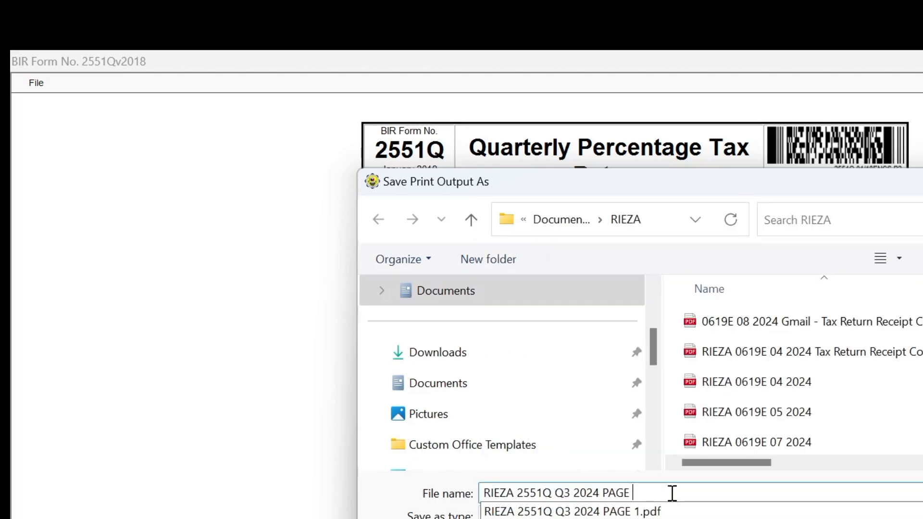
{"action": "type", "text": "2"}
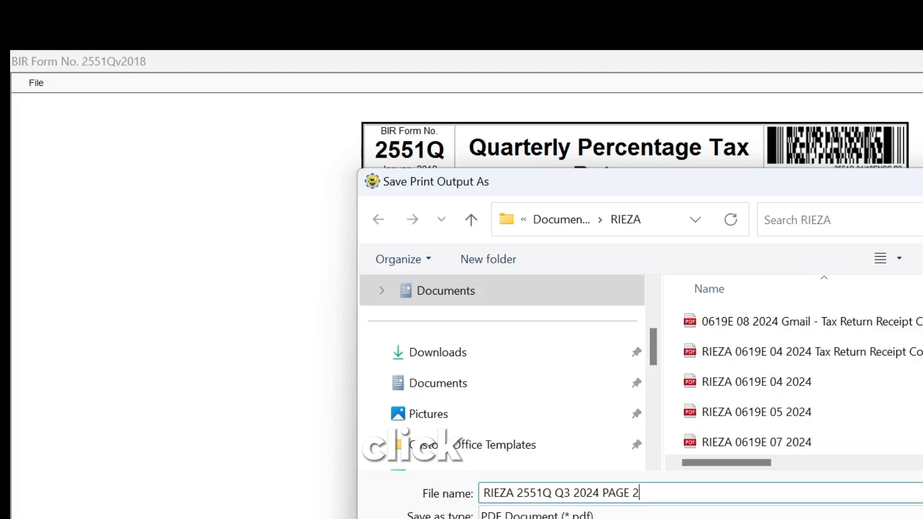
{"action": "key", "text": "Return"}
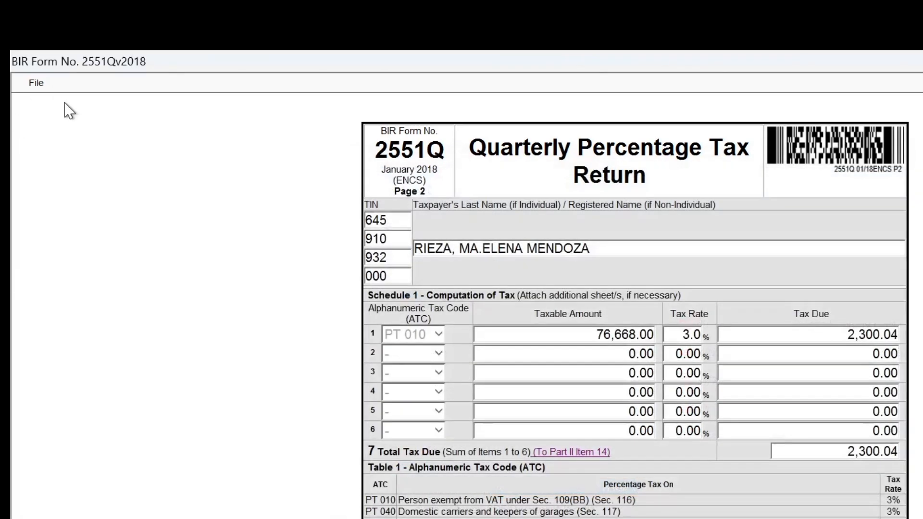
Cancel print mode and return to the eBIRForms main screen.
{"action": "left_click", "coordinate": [36, 85]}
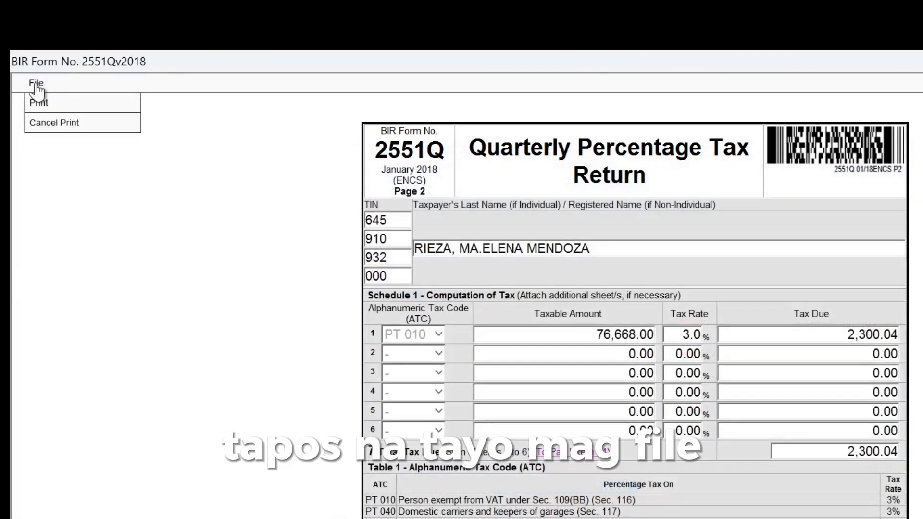
{"action": "left_click", "coordinate": [48, 124]}
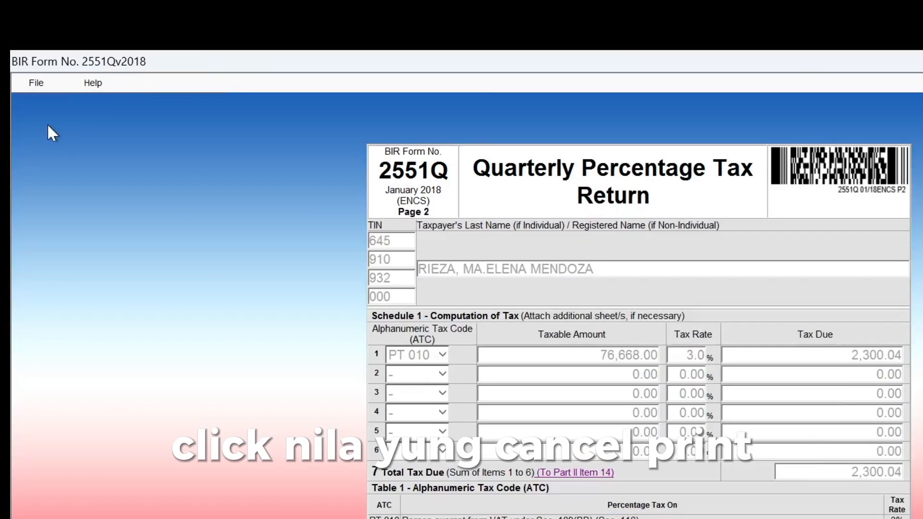
{"action": "left_click", "coordinate": [37, 85]}
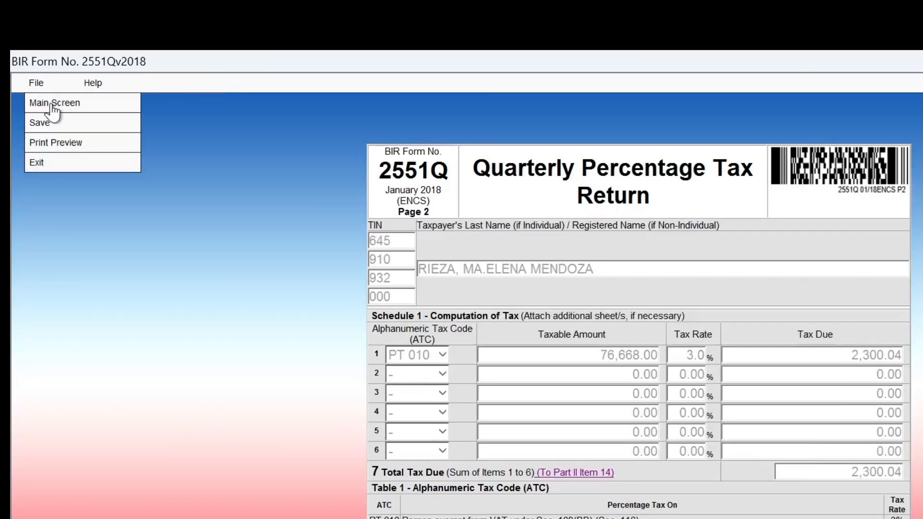
{"action": "left_click", "coordinate": [52, 104]}
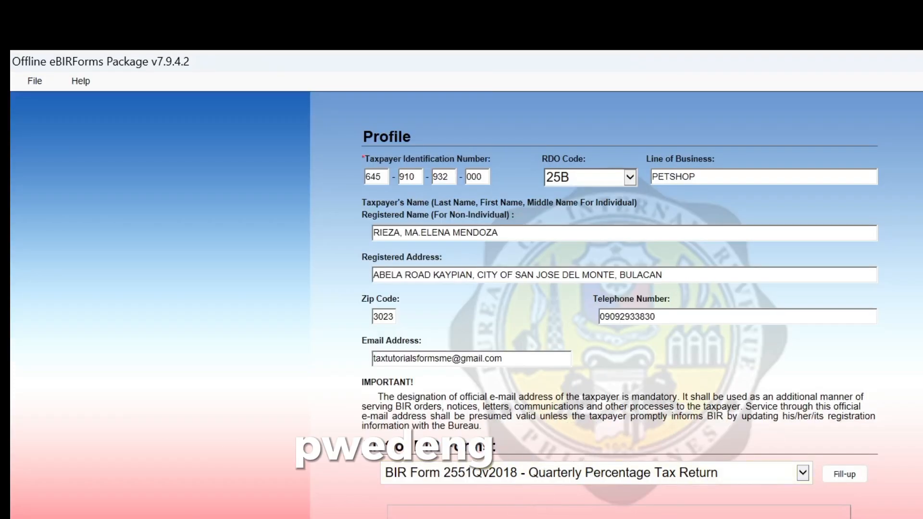
Exit the package, saving the taxpayer profile and confirming the success message.
{"action": "left_click", "coordinate": [35, 81]}
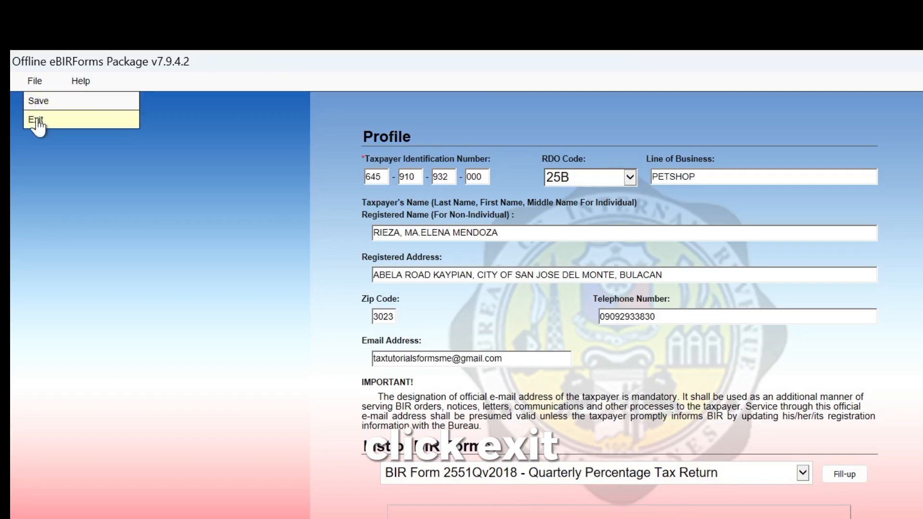
{"action": "left_click", "coordinate": [36, 120]}
{"action": "left_click", "coordinate": [682, 454]}
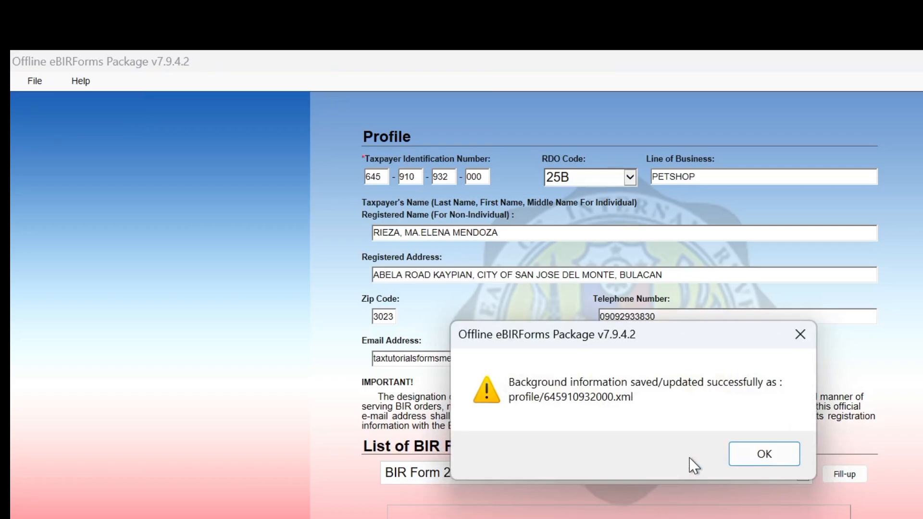
{"action": "left_click", "coordinate": [748, 455]}
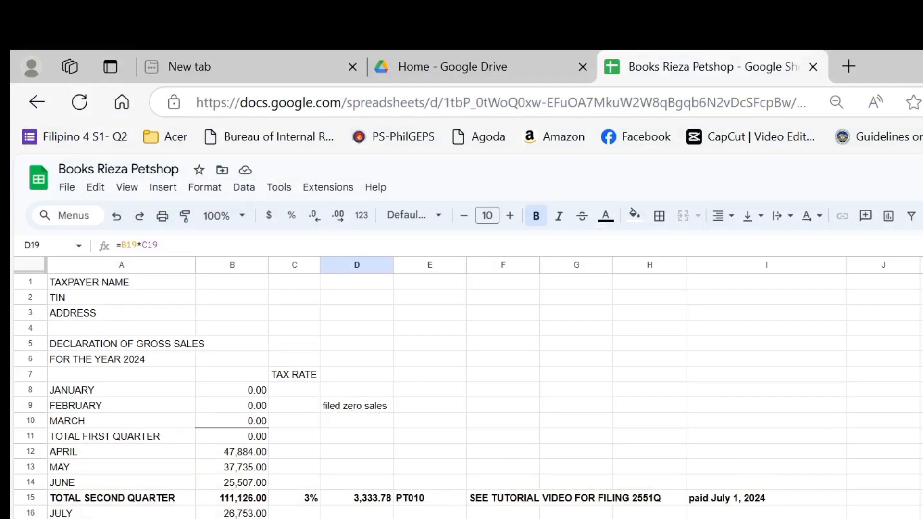
Open the 2551Q Q1 2024 Tax Return Receipt Confirmation PDF from the client's Documents folder.
{"action": "key", "text": "super+e"}
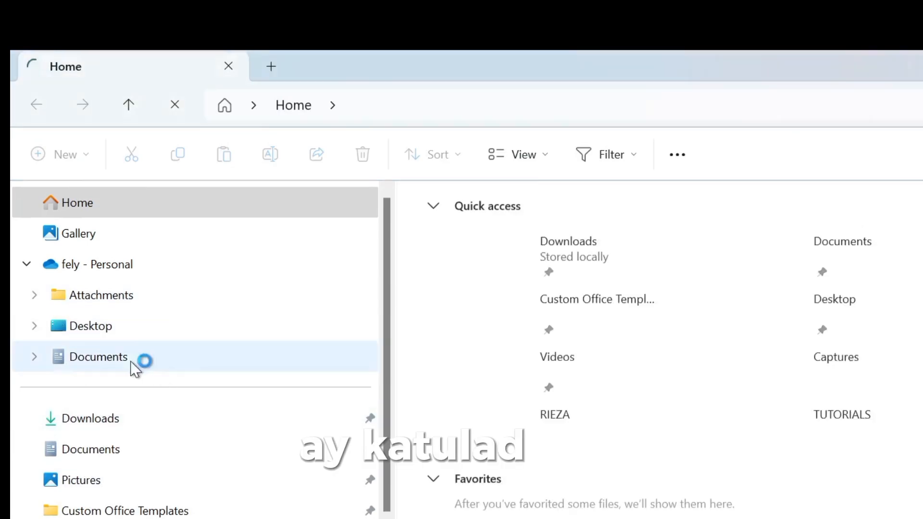
{"action": "left_click", "coordinate": [235, 357]}
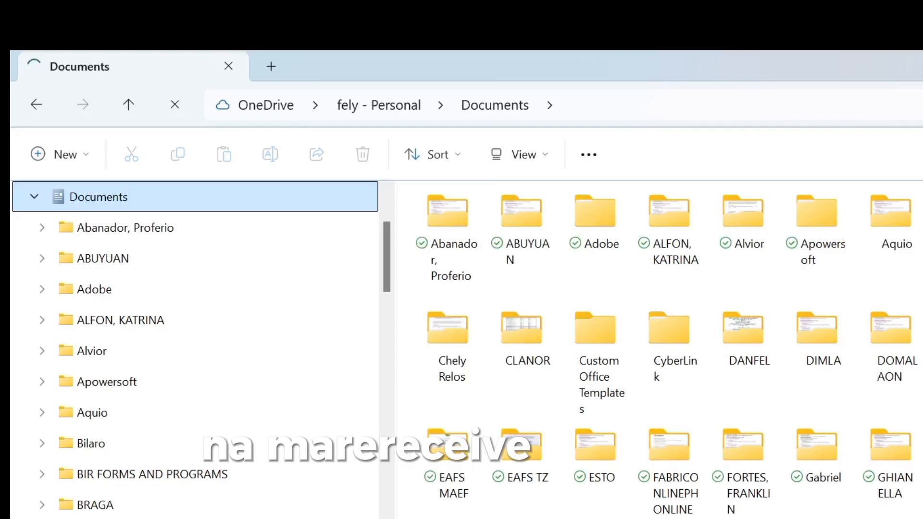
{"action": "scroll", "coordinate": [785, 367], "scroll_direction": "down", "scroll_amount": 4}
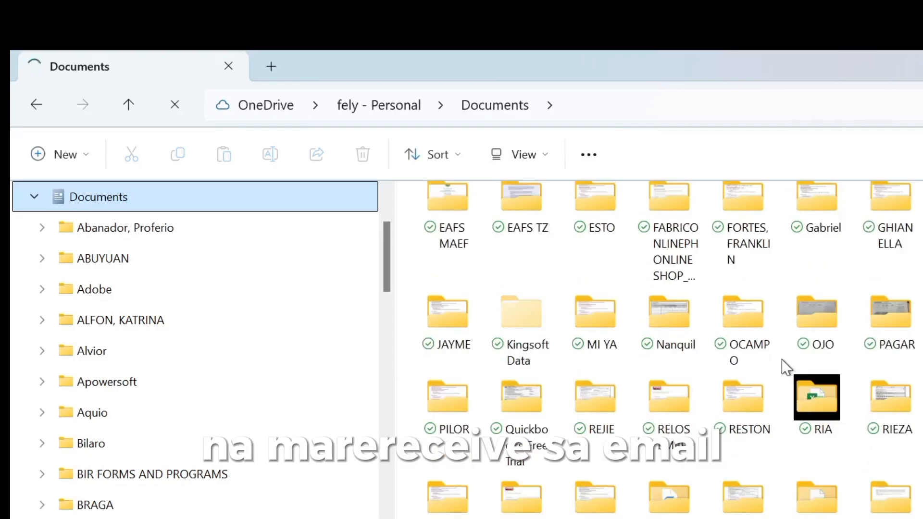
{"action": "double_click", "coordinate": [885, 406]}
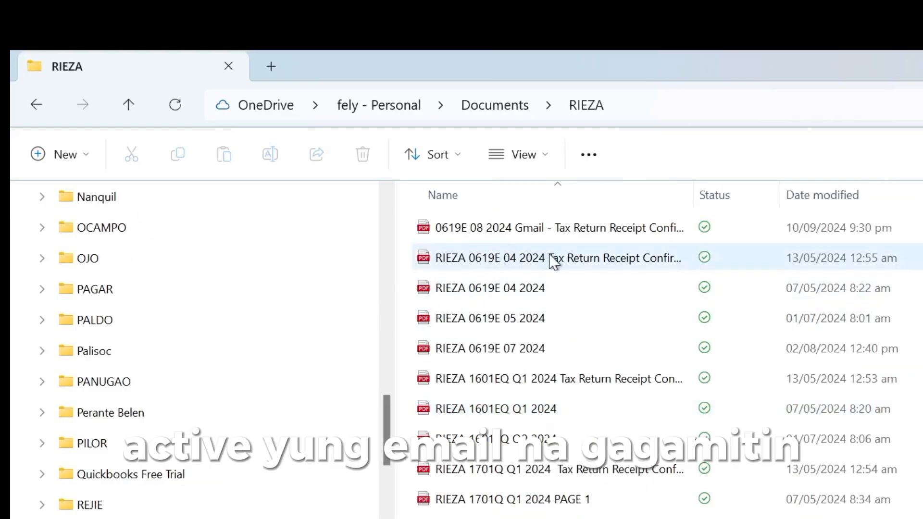
{"action": "scroll", "coordinate": [528, 455], "scroll_direction": "down", "scroll_amount": 2}
{"action": "double_click", "coordinate": [529, 510]}
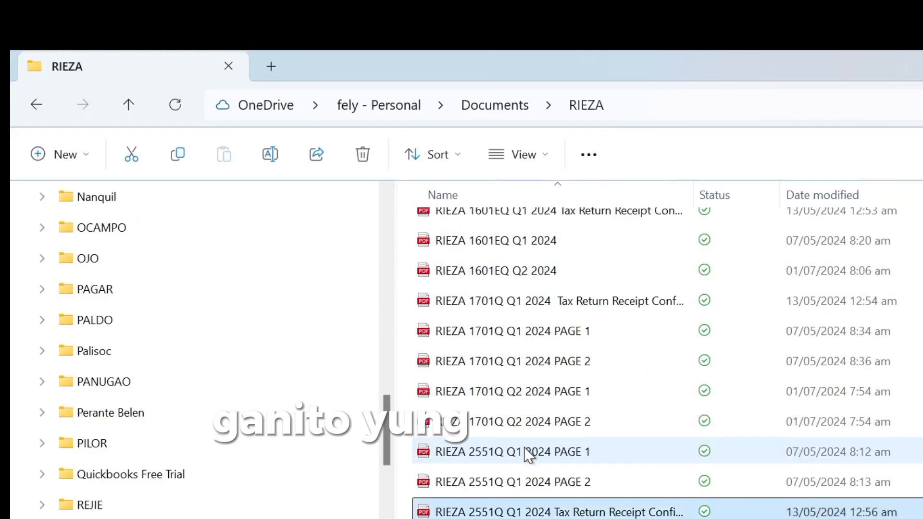